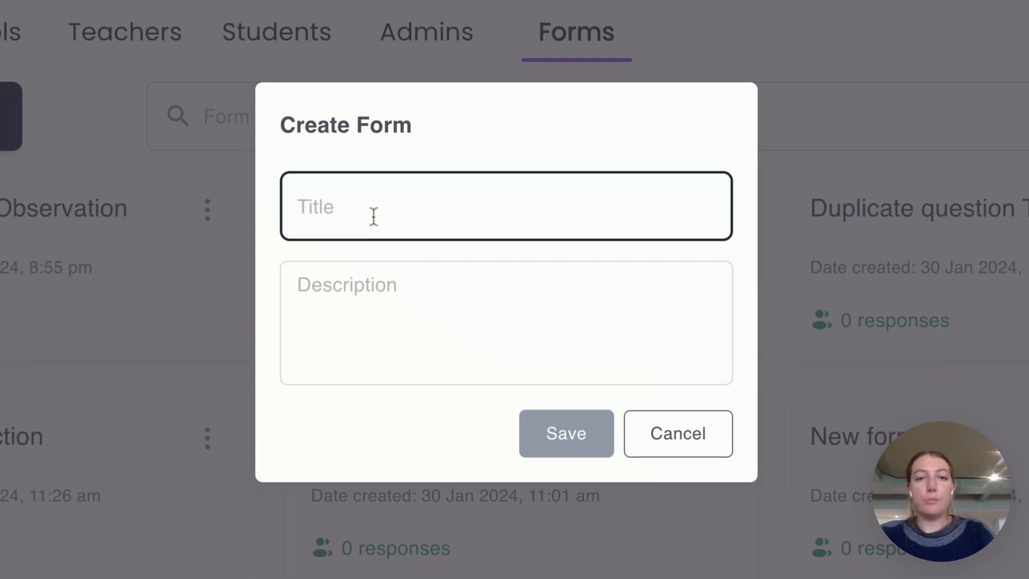
# Step: Create and save a new form titled 'Classroom Observation Form'
pyautogui.write('Ob')
pyautogui.press('BackSpace')
pyautogui.press('BackSpace')
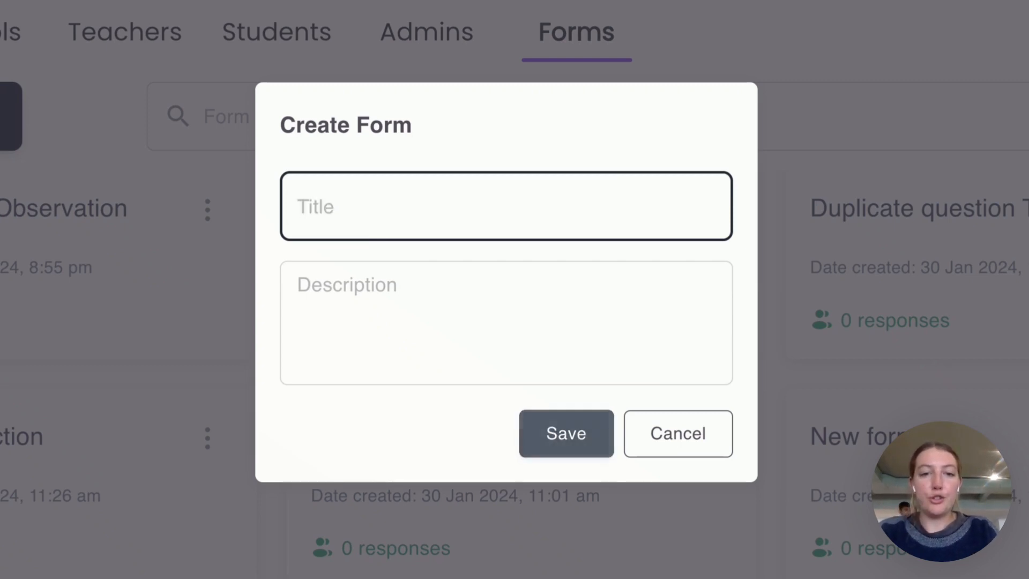
pyautogui.write('Classroo')
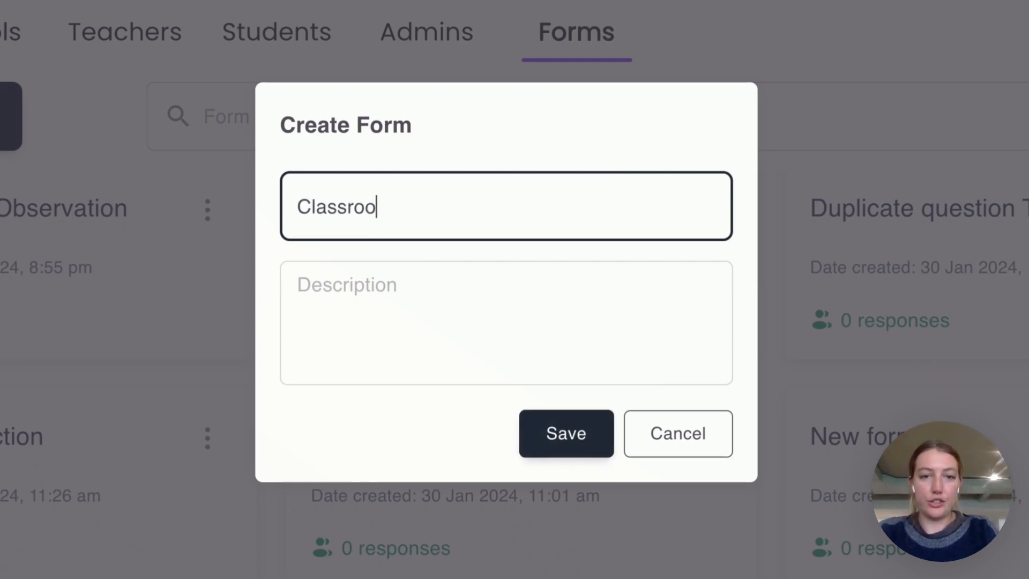
pyautogui.write('m Observa')
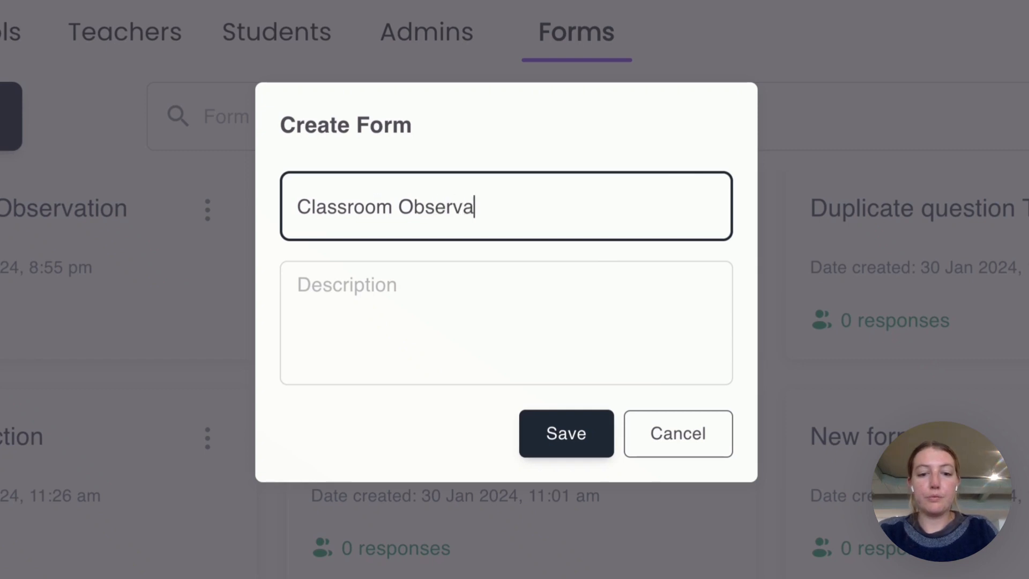
pyautogui.write('tion Fro')
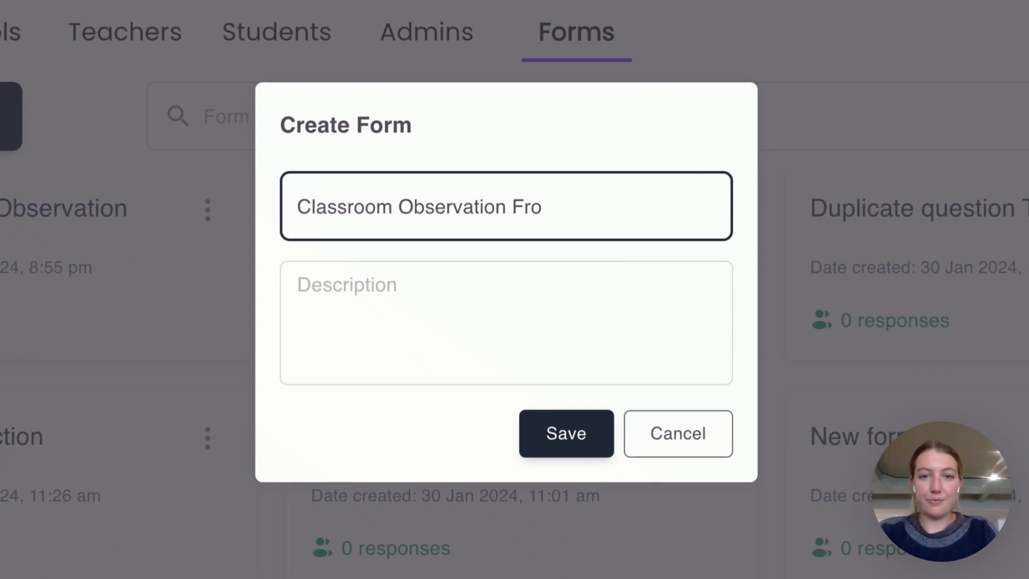
pyautogui.press('BackSpace')
pyautogui.press('BackSpace')
pyautogui.write('orm')
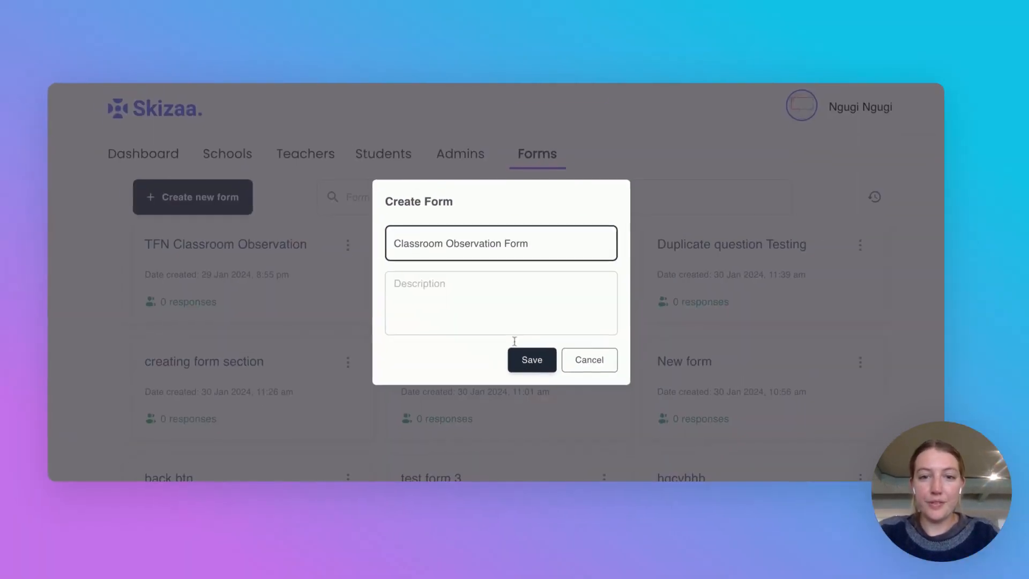
pyautogui.click(552, 447)
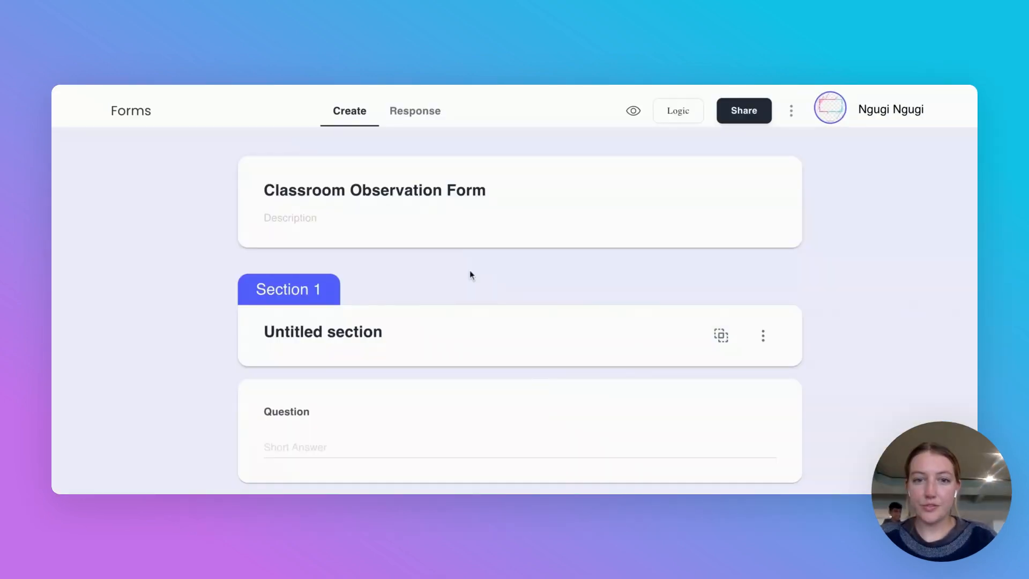
# Step: Title Section 1 'Introduction', word its first question 'Observers Name', and add a blank question below
pyautogui.click(358, 334)
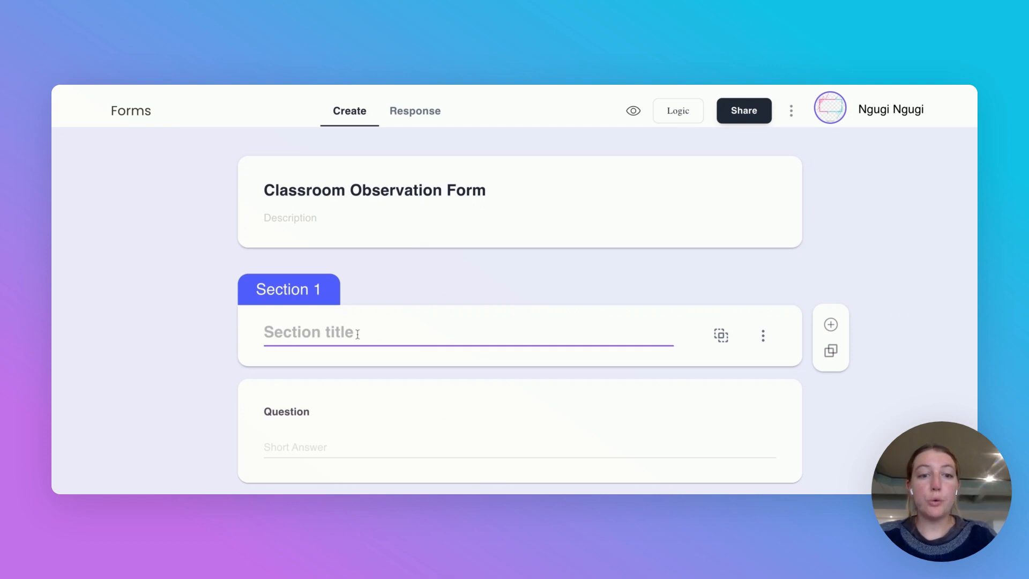
pyautogui.write('Introd')
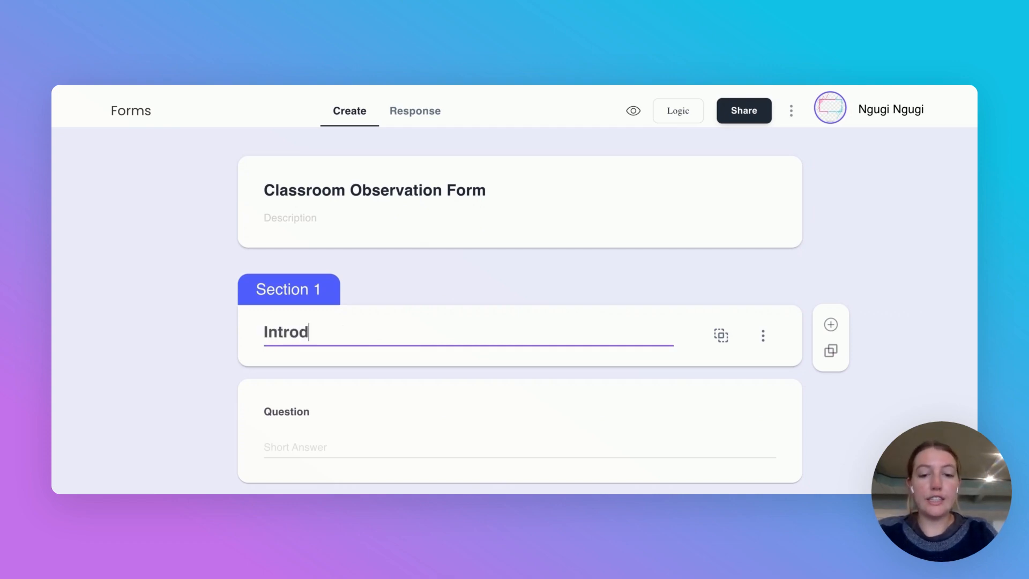
pyautogui.write('uction')
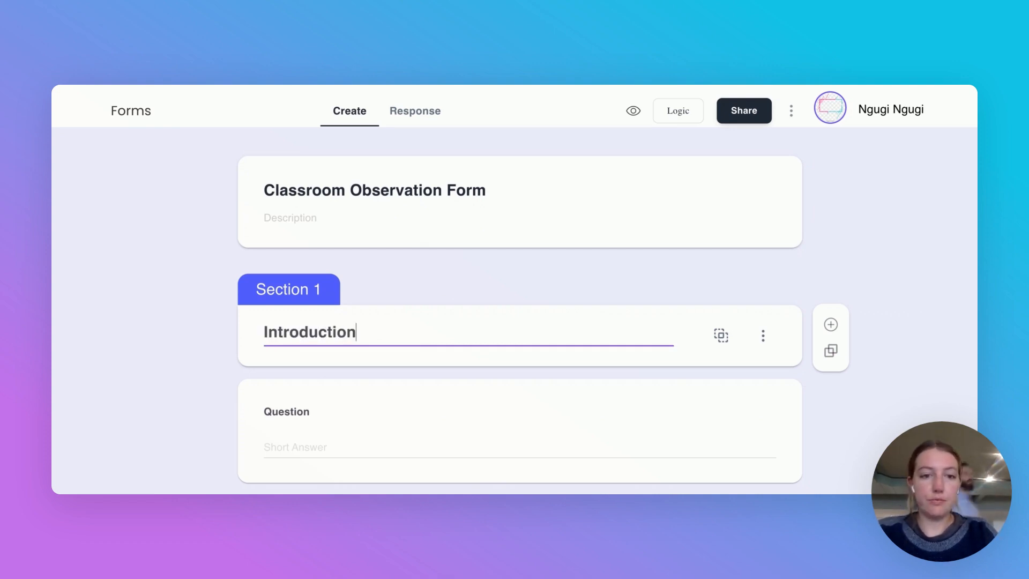
pyautogui.click(287, 416)
pyautogui.write('Observer')
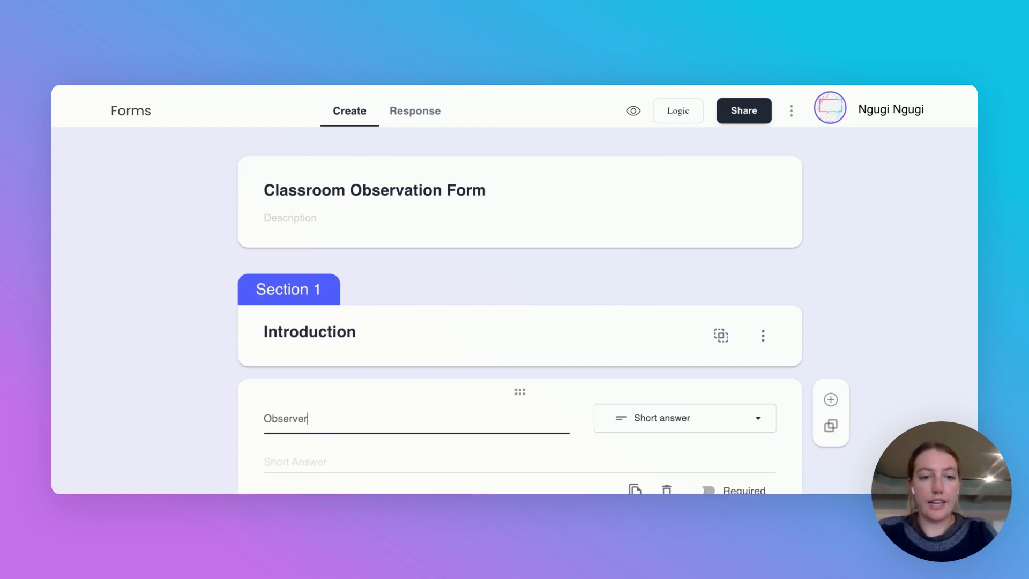
pyautogui.write('s Name')
pyautogui.click(859, 341)
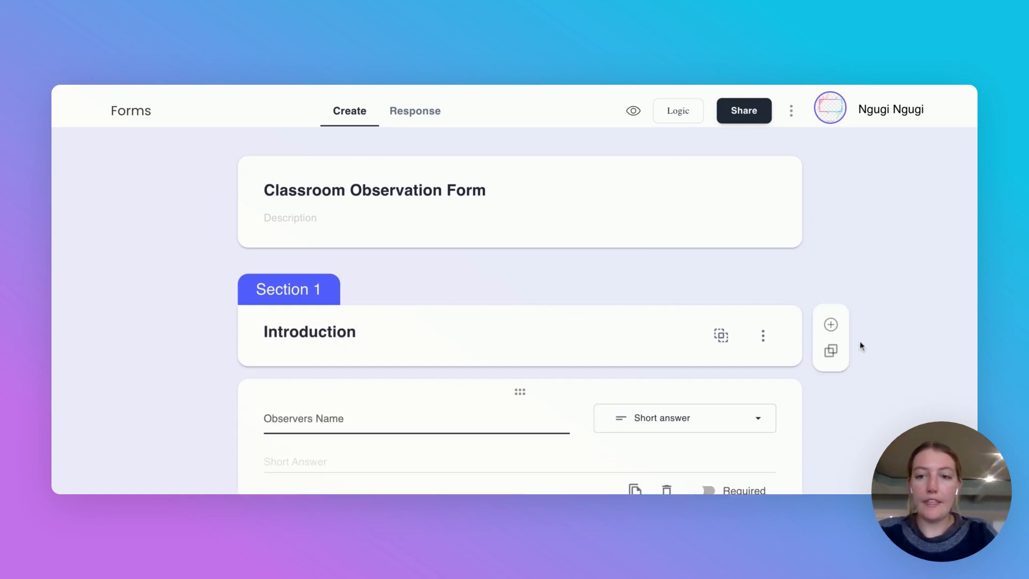
pyautogui.scroll(-3, 860, 342)
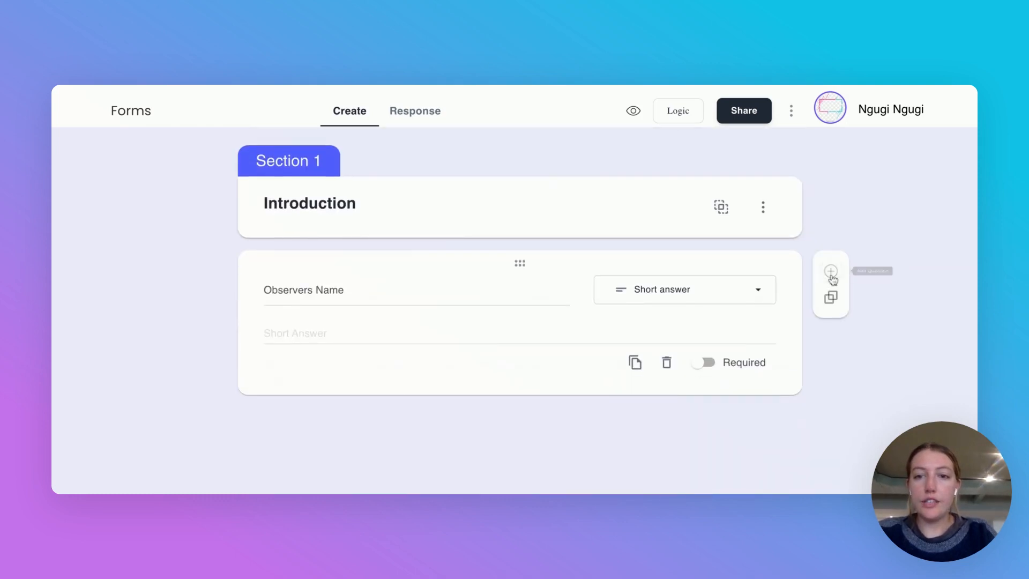
pyautogui.click(491, 393)
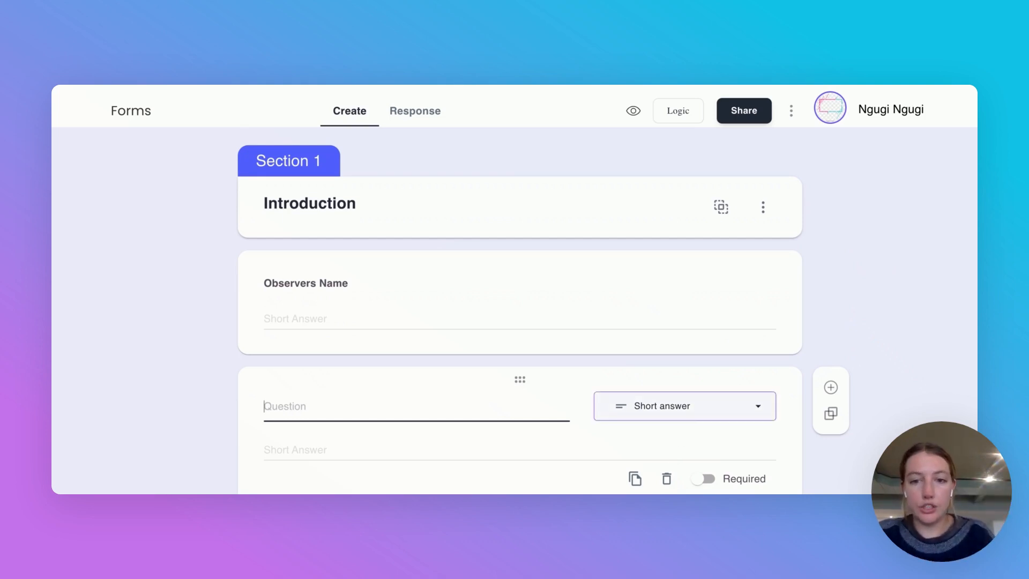
# Step: Link the blank question to the Teachers data room with Teacher Name and School fields
pyautogui.click(685, 406)
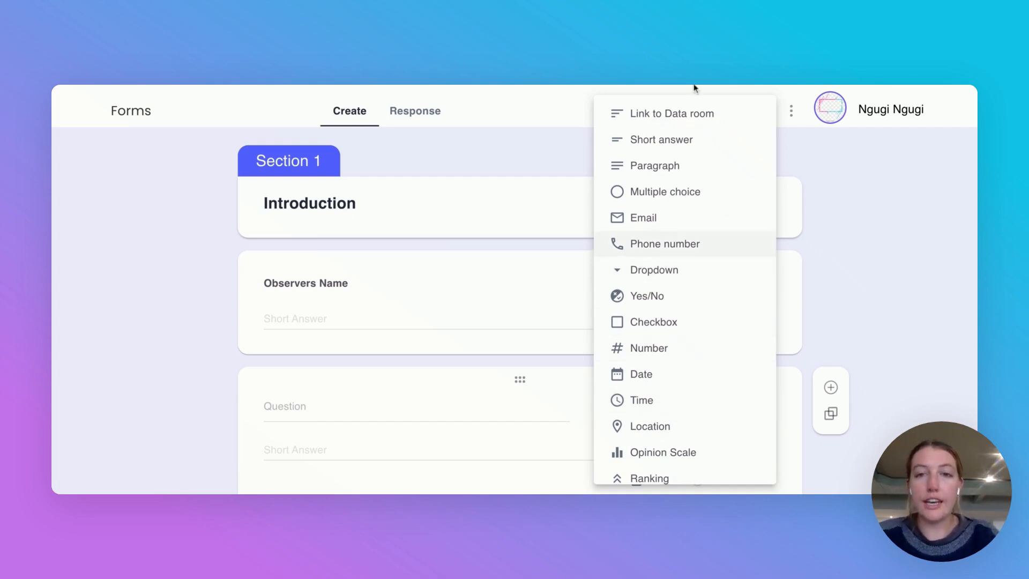
pyautogui.click(681, 114)
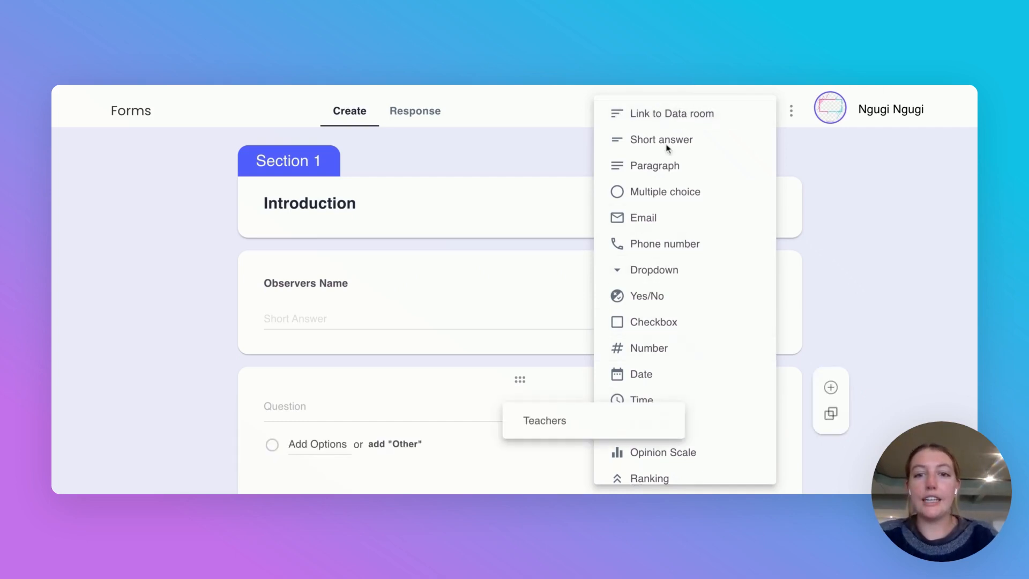
pyautogui.click(554, 420)
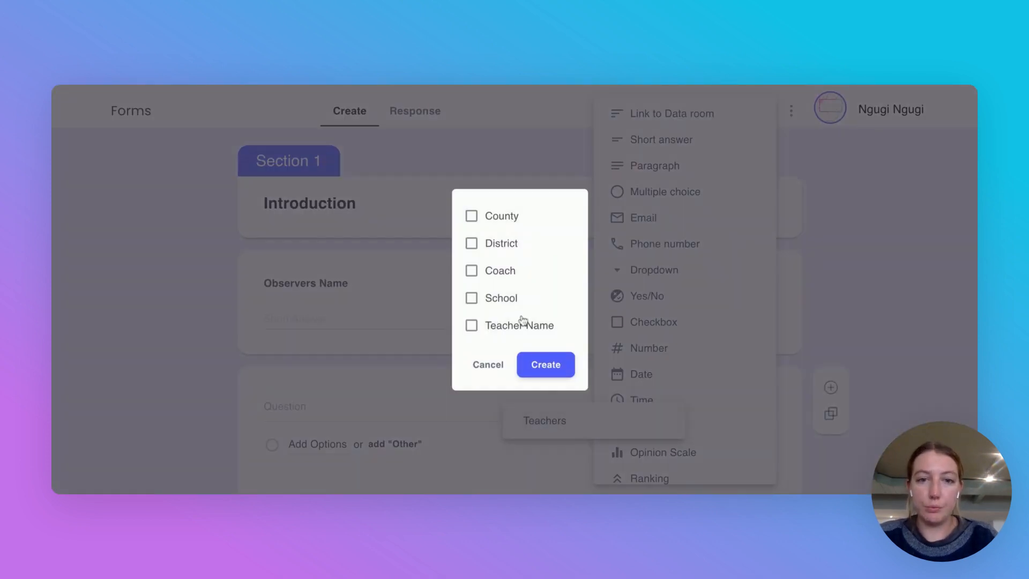
pyautogui.click(506, 328)
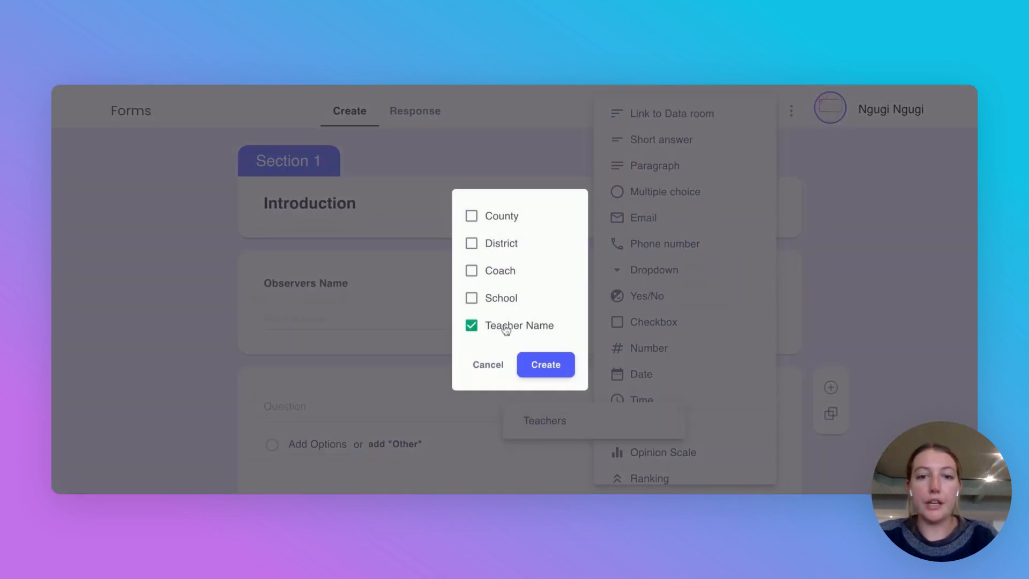
pyautogui.click(488, 298)
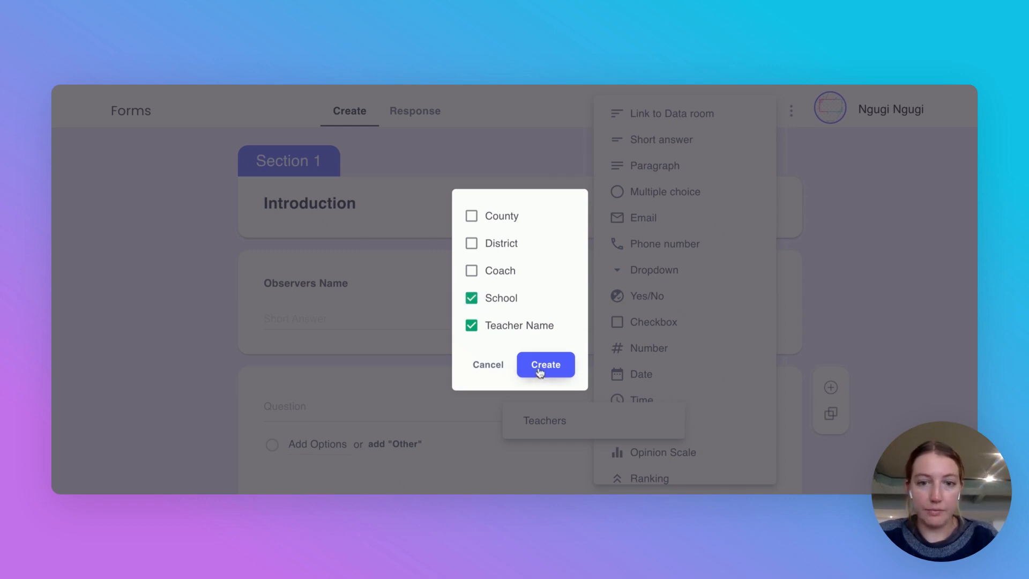
pyautogui.click(540, 370)
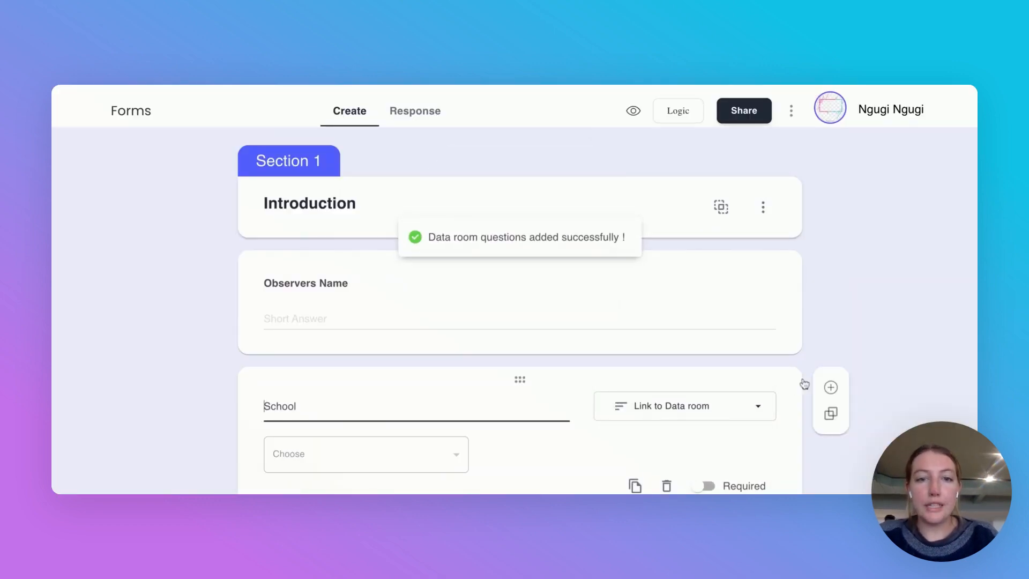
# Step: Scroll past Observers Name and First Observation down to the new untitled Sub section 1.2
pyautogui.scroll(-2, 841, 367)
pyautogui.scroll(-4, 501, 365)
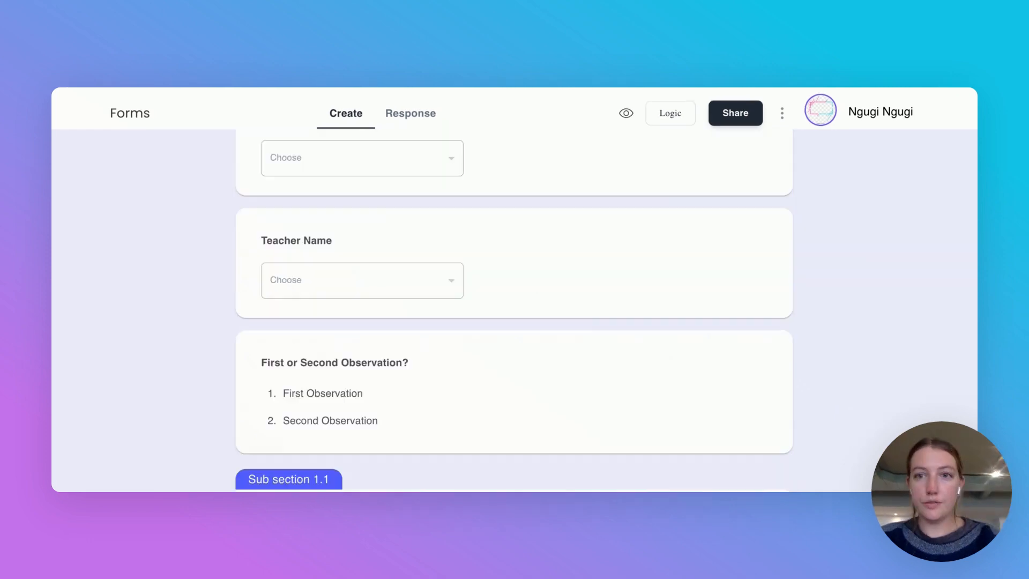
pyautogui.scroll(-2, 582, 332)
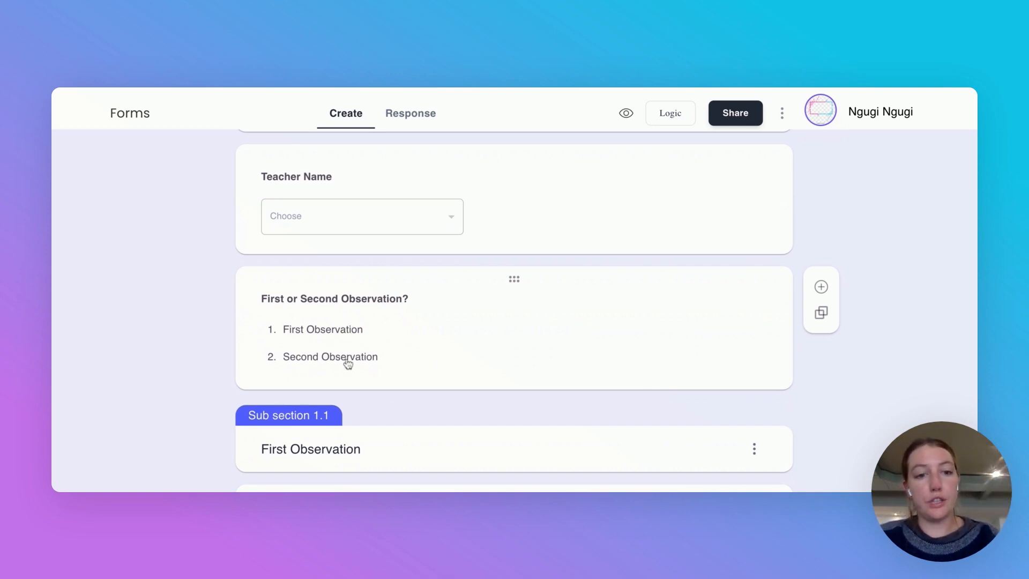
pyautogui.scroll(-1, 348, 364)
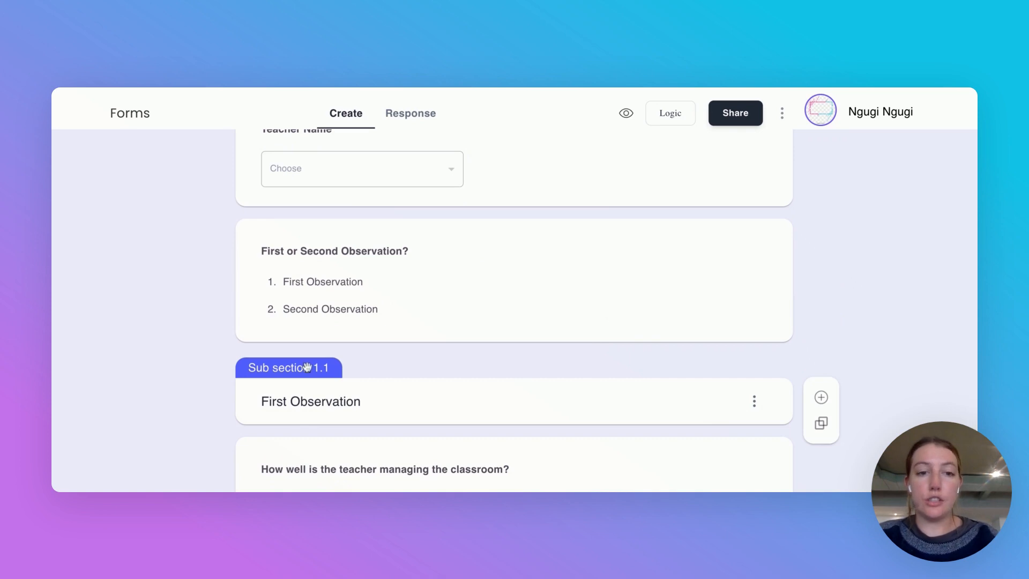
pyautogui.scroll(6, 393, 363)
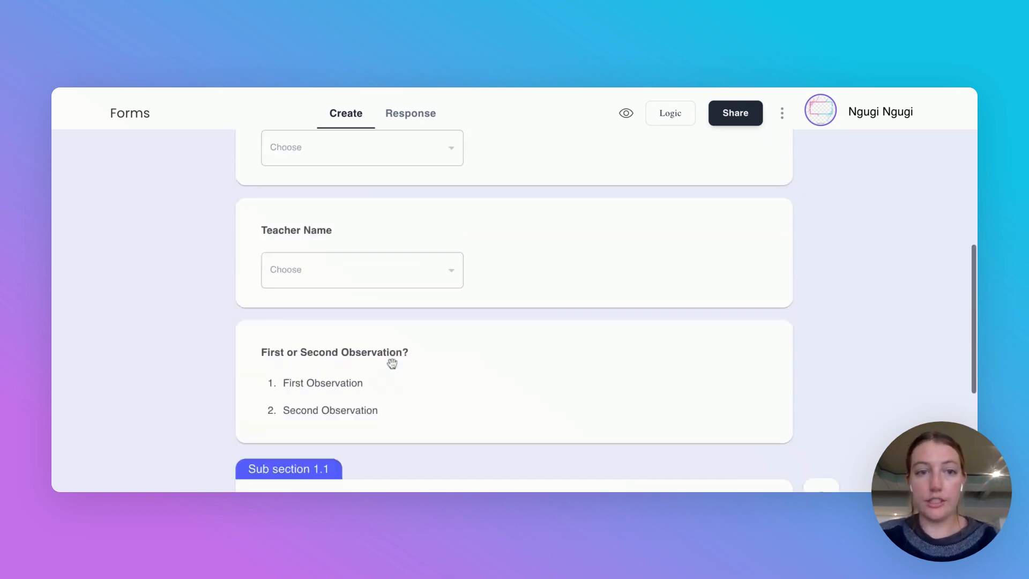
pyautogui.scroll(4, 392, 364)
pyautogui.scroll(-1, 423, 393)
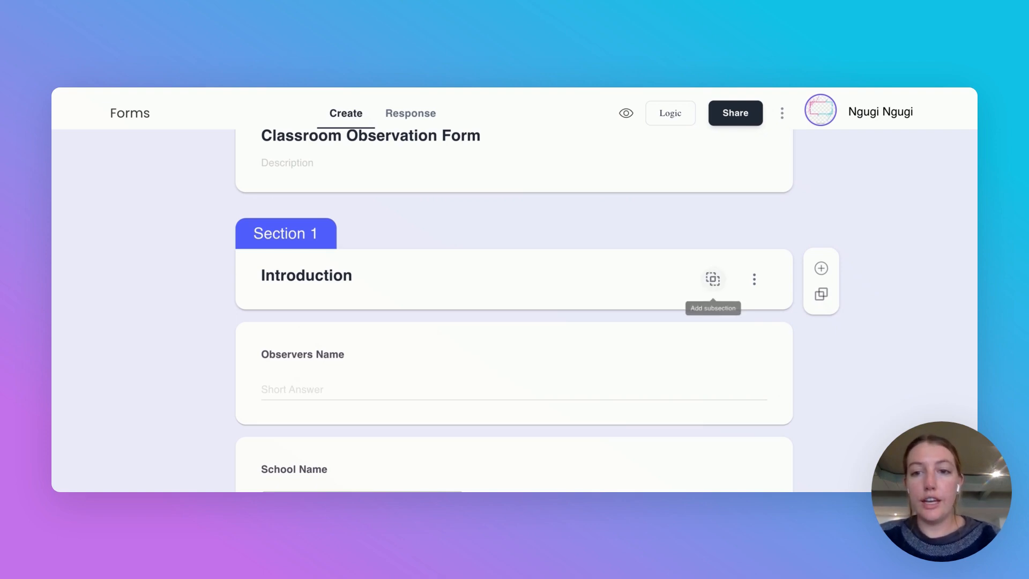
pyautogui.click(799, 398)
pyautogui.scroll(-10, 799, 398)
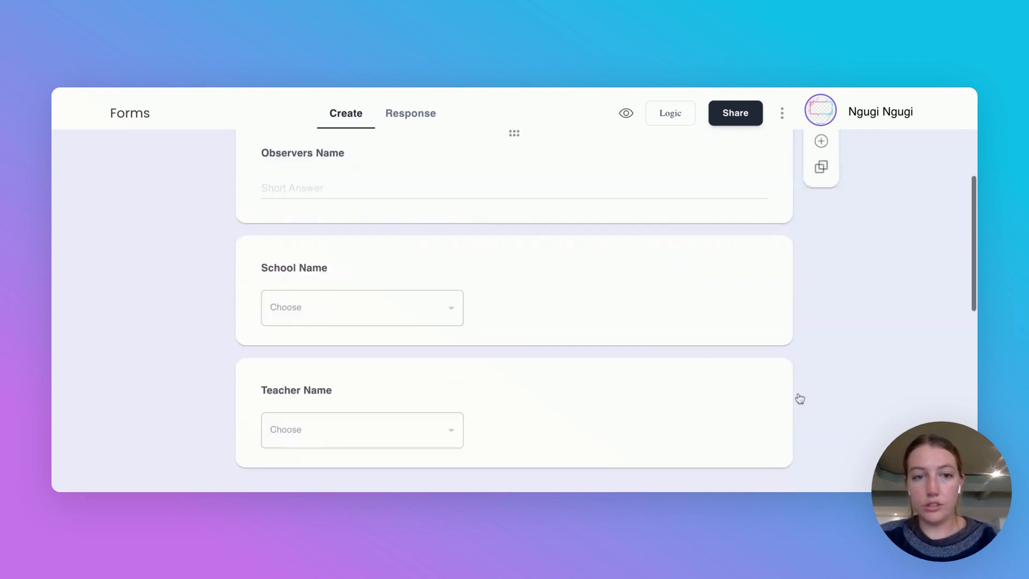
pyautogui.scroll(-3, 784, 313)
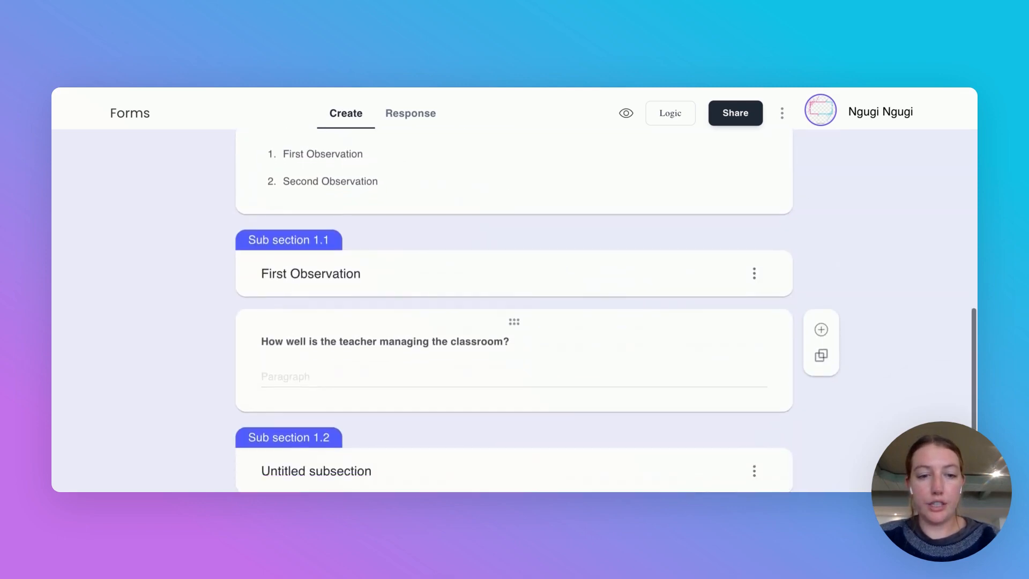
# Step: Name Sub section 1.2 'Second Observation' and add the paragraph question 'Has the teacher progressed since your last visit?'
pyautogui.click(306, 395)
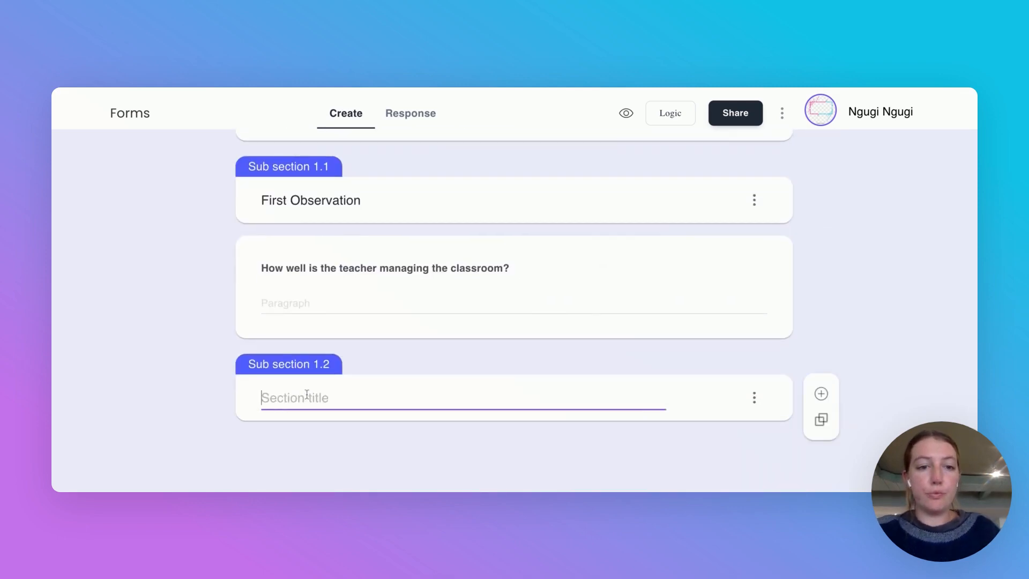
pyautogui.write('Second')
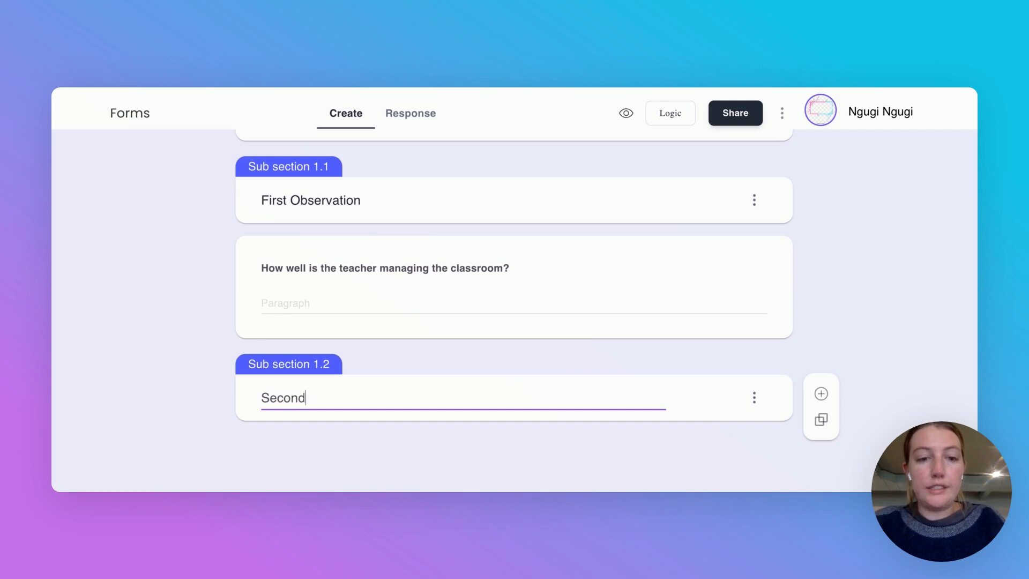
pyautogui.write(' Ob')
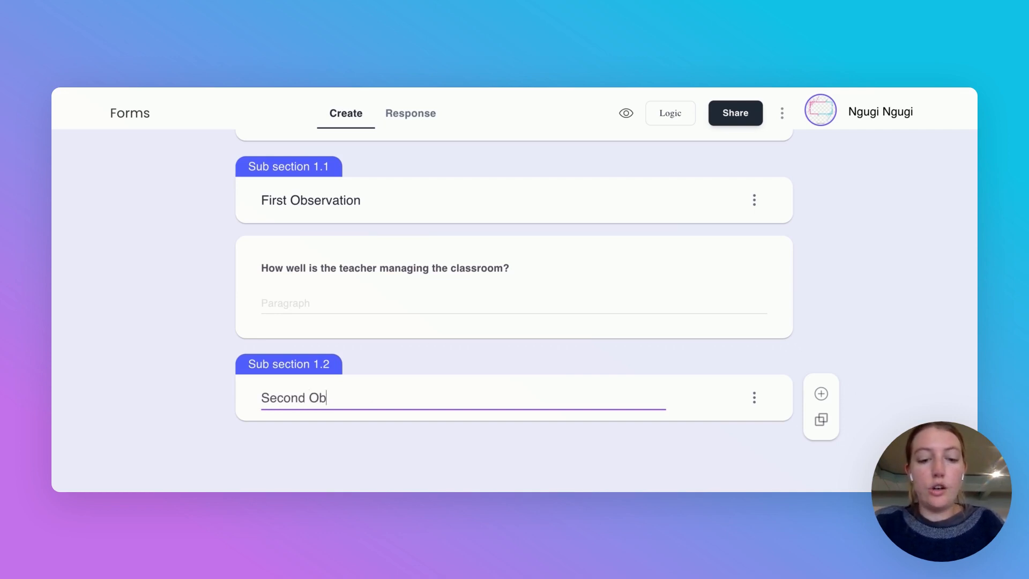
pyautogui.write('servation')
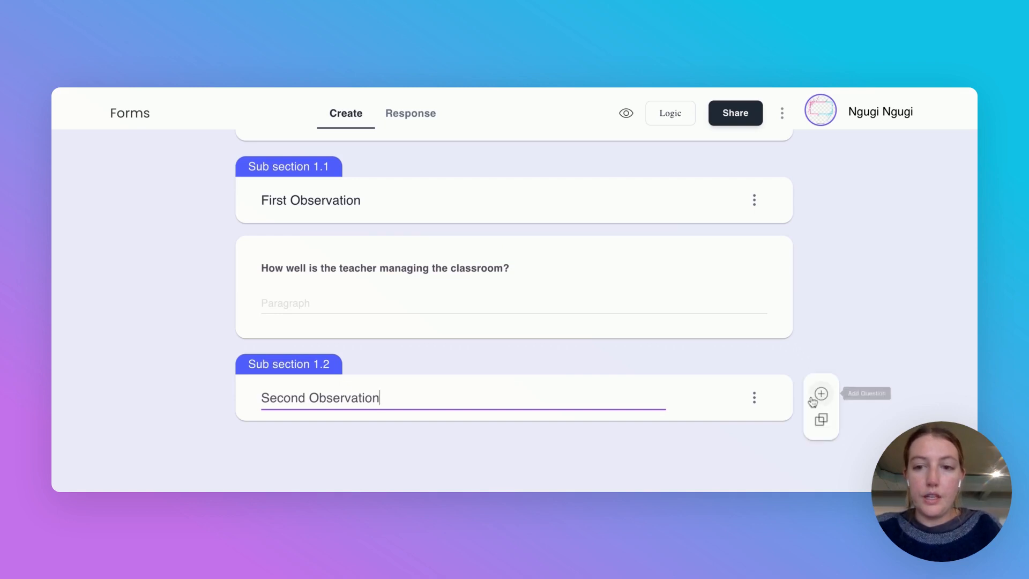
pyautogui.click(821, 395)
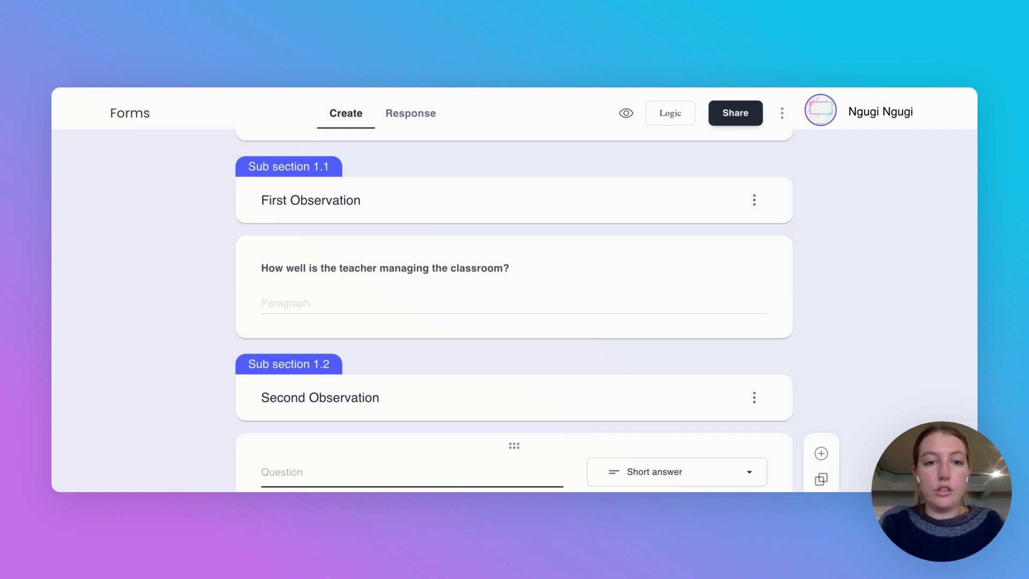
pyautogui.write('Has the teacher progressed since your last visit?')
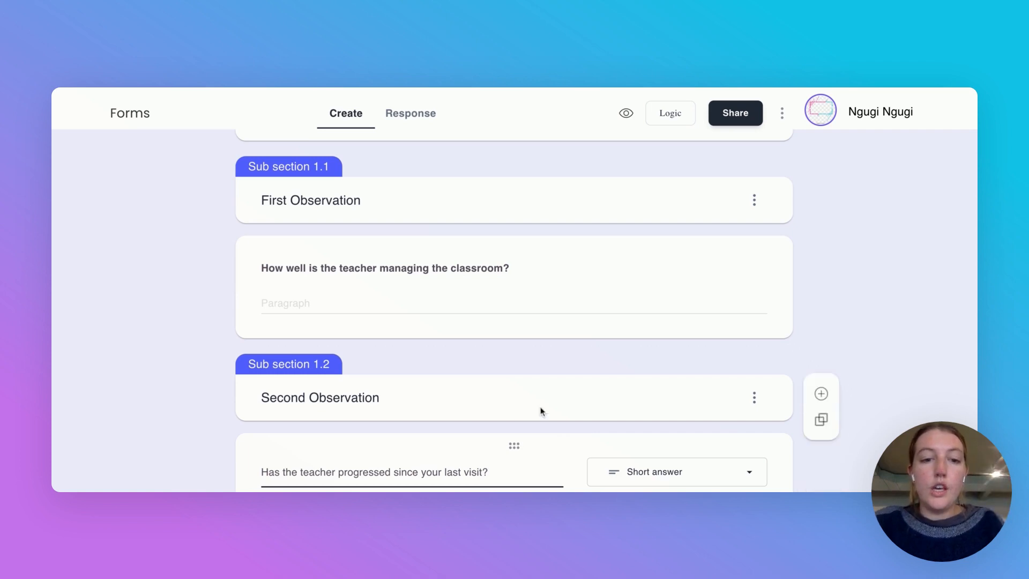
pyautogui.scroll(-2, 542, 412)
pyautogui.click(634, 381)
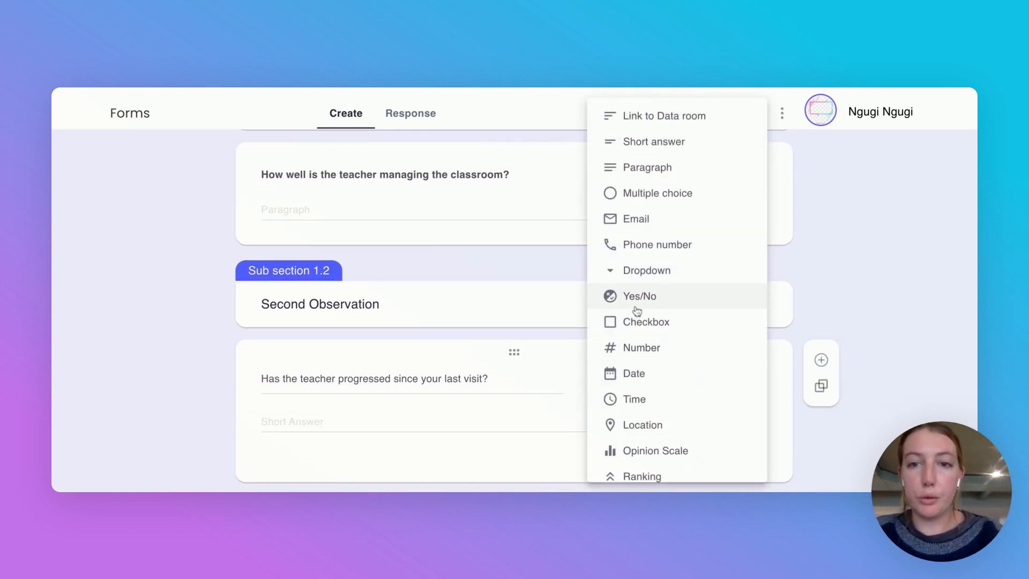
pyautogui.click(648, 173)
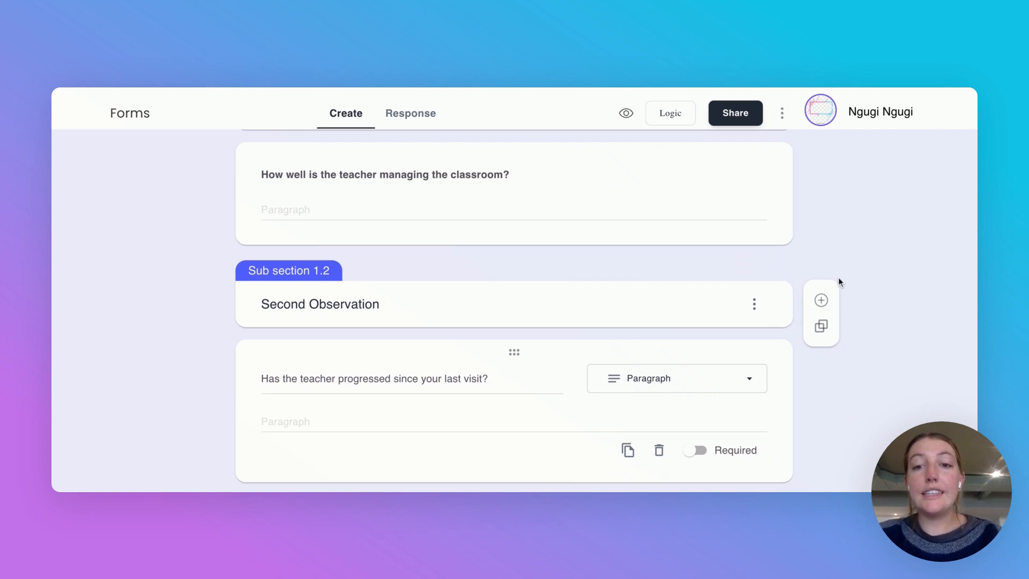
pyautogui.scroll(5, 838, 278)
pyautogui.scroll(1, 838, 277)
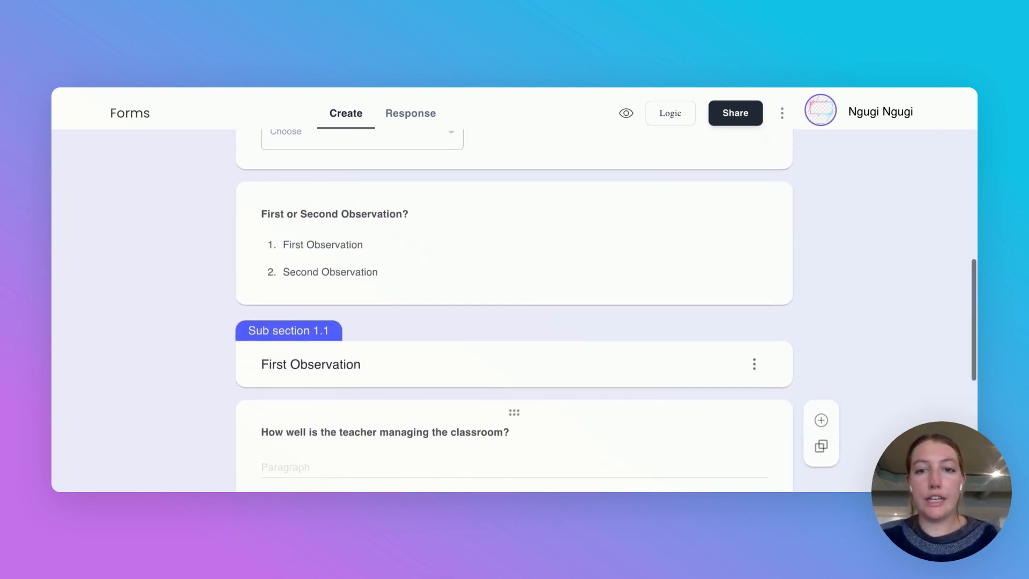
pyautogui.scroll(1, 825, 225)
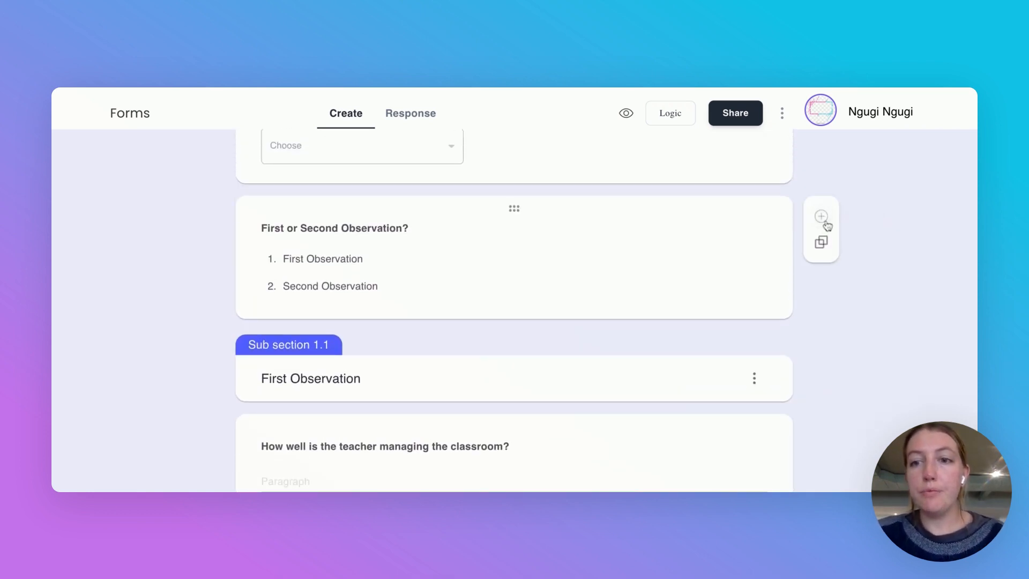
# Step: Add a Location question reading 'Please share your live location in the school'
pyautogui.click(825, 222)
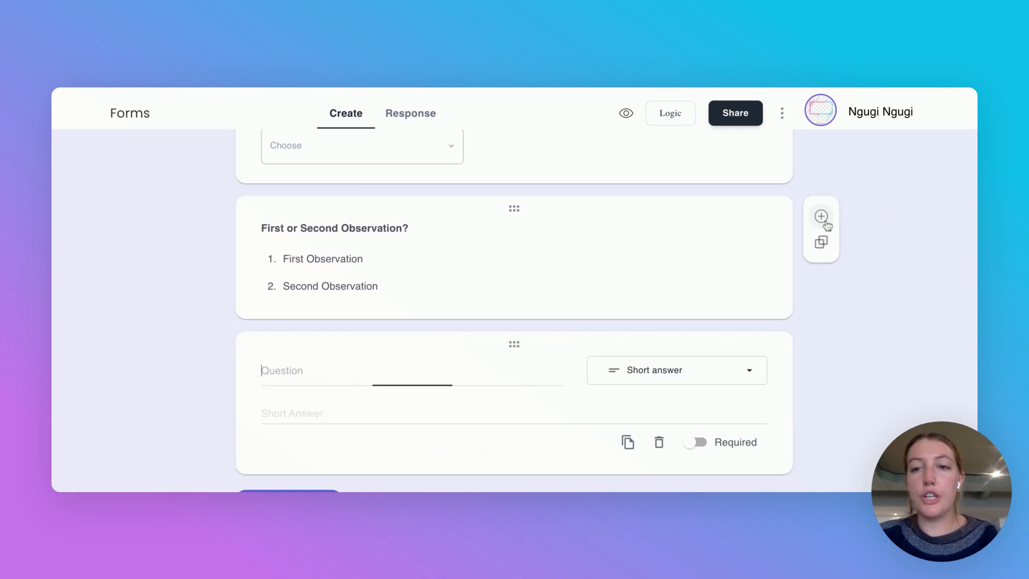
pyautogui.click(625, 374)
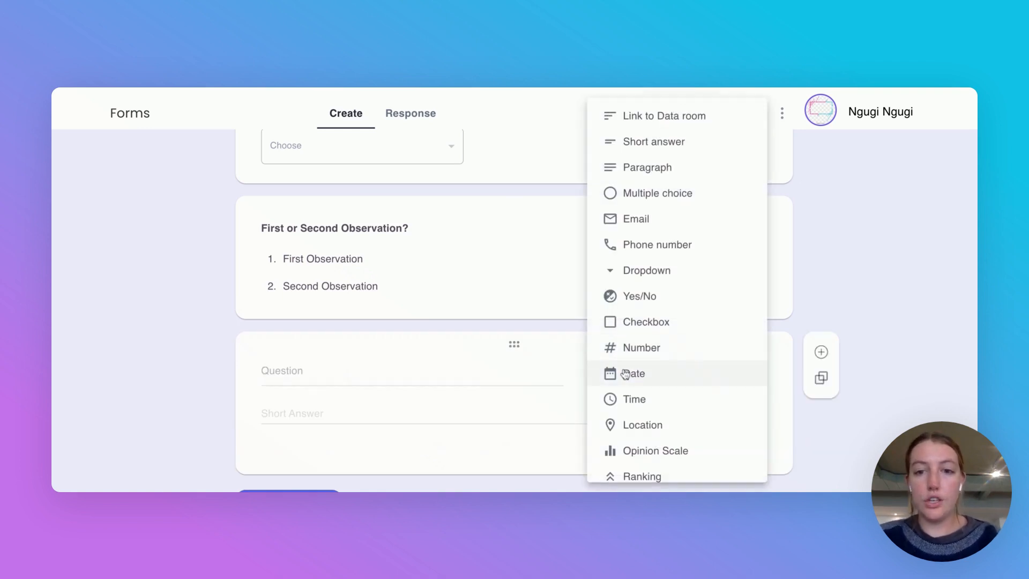
pyautogui.click(643, 427)
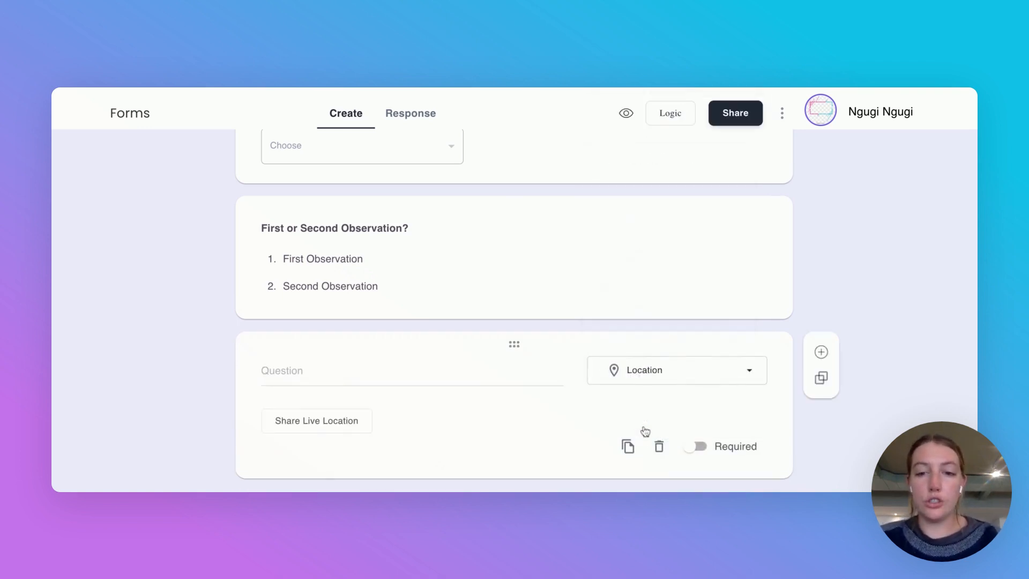
pyautogui.click(392, 375)
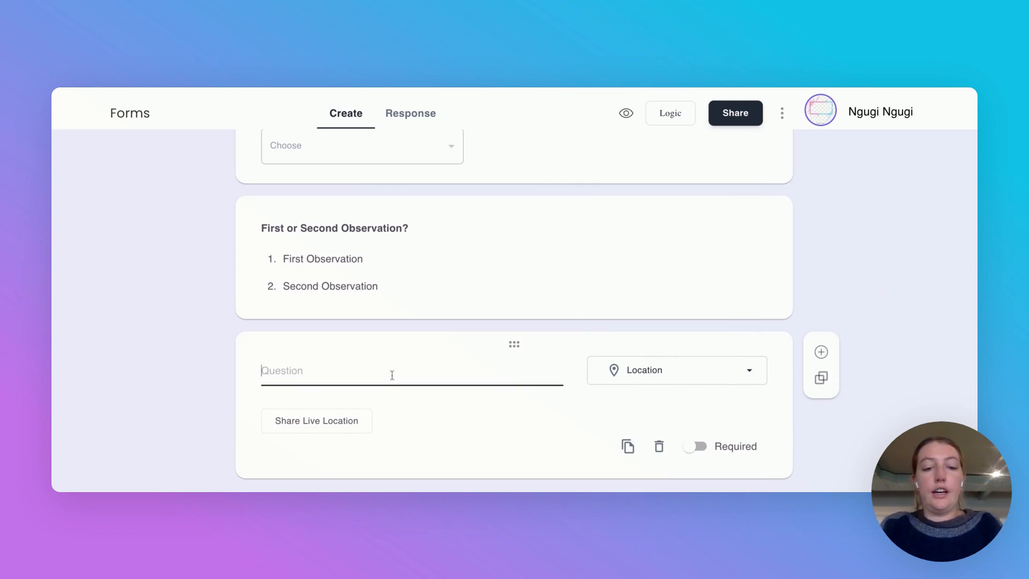
pyautogui.write('Please')
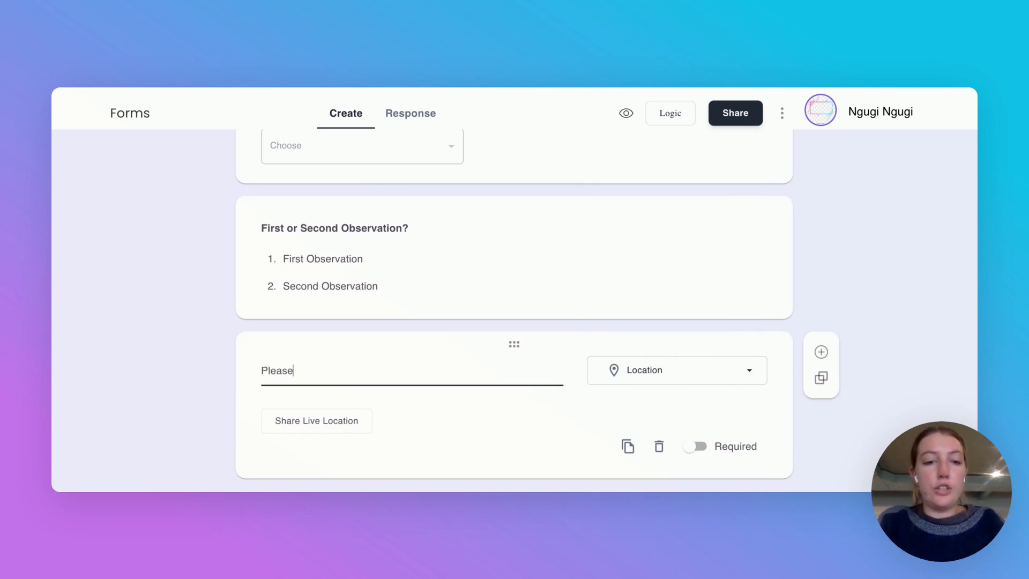
pyautogui.write(' share your')
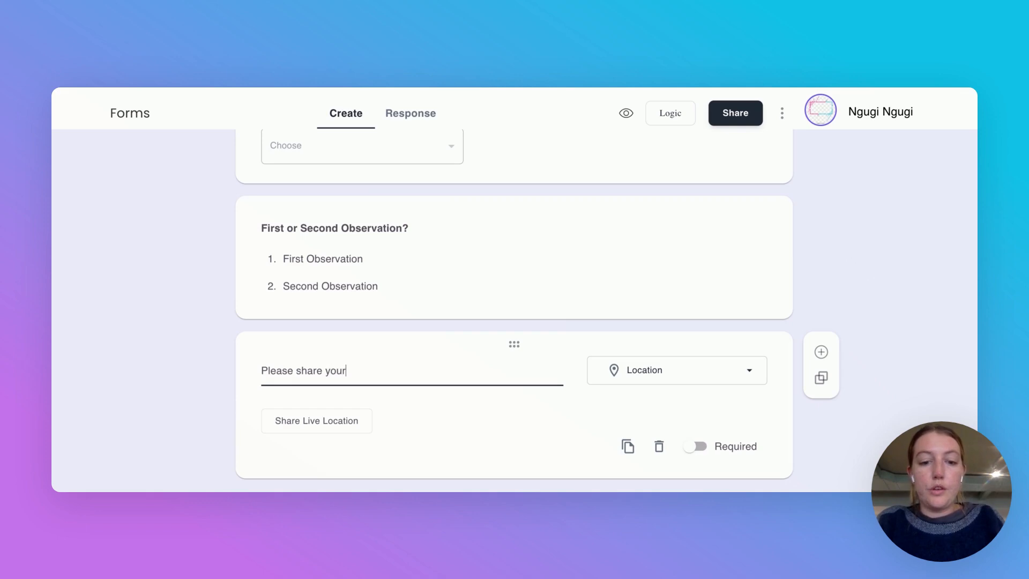
pyautogui.write(' live location')
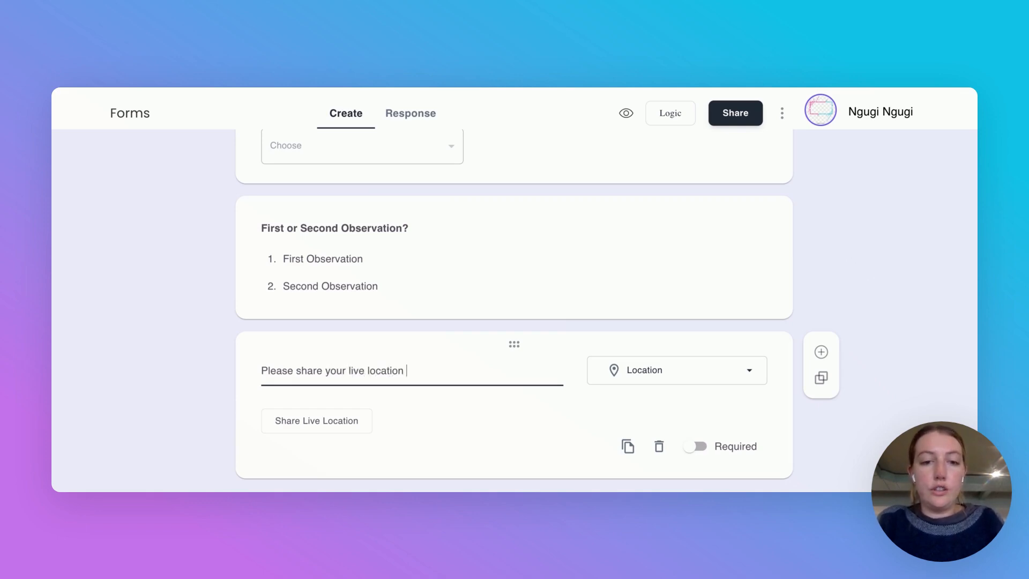
pyautogui.write(' in the school')
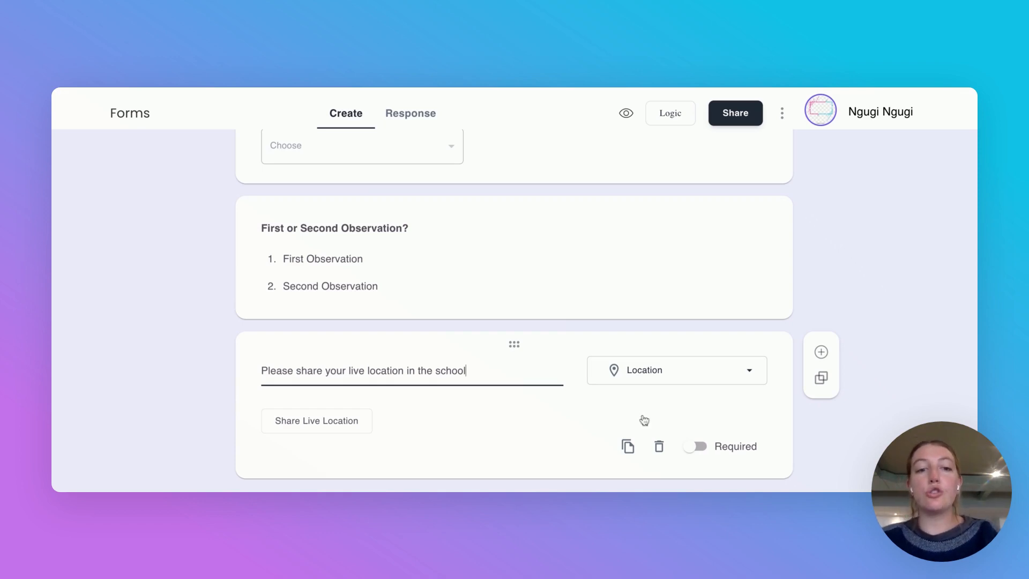
pyautogui.scroll(-2, 645, 420)
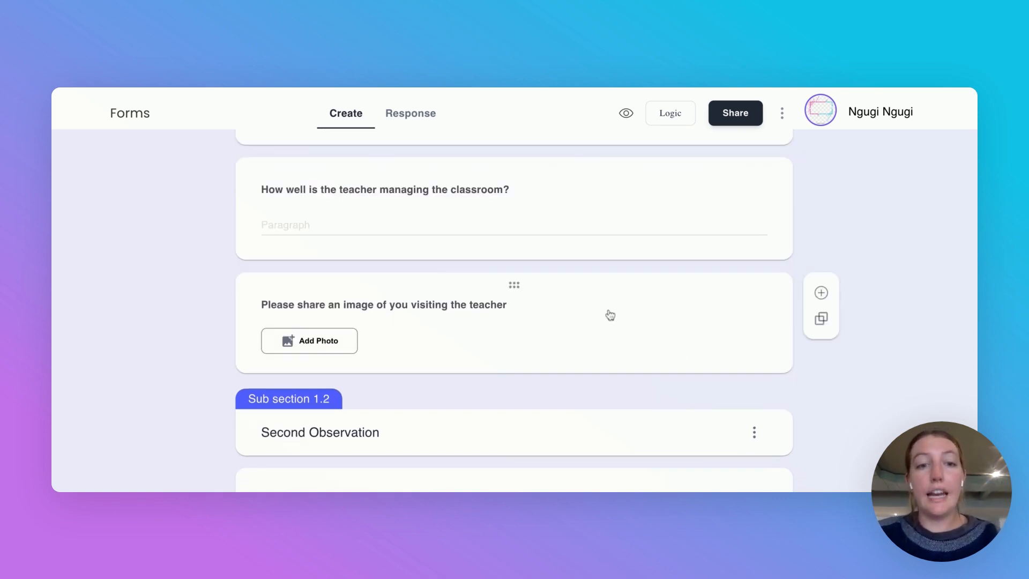
# Step: Scroll down from the First Observation photo question to Second Observation's progress question
pyautogui.scroll(-3, 610, 315)
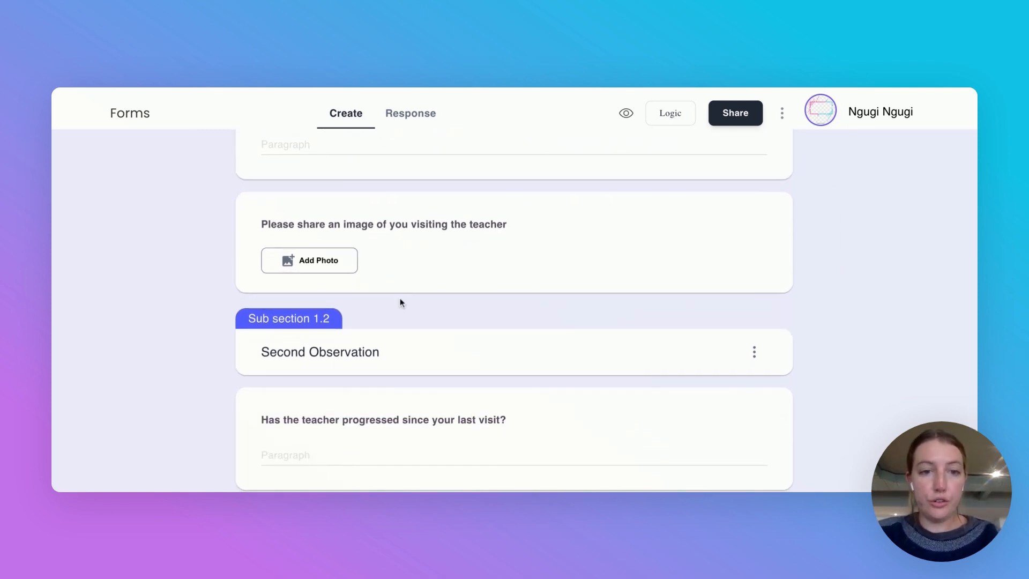
pyautogui.scroll(-3, 401, 302)
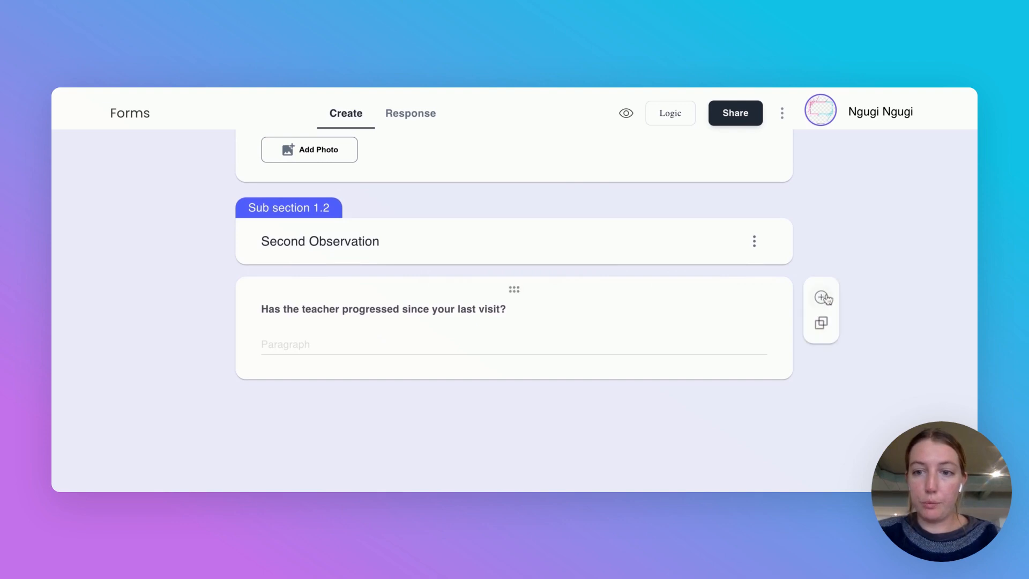
# Step: Add an Image Upload question 'Please share an image of you visiting the teacher' after the progress question
pyautogui.click(822, 298)
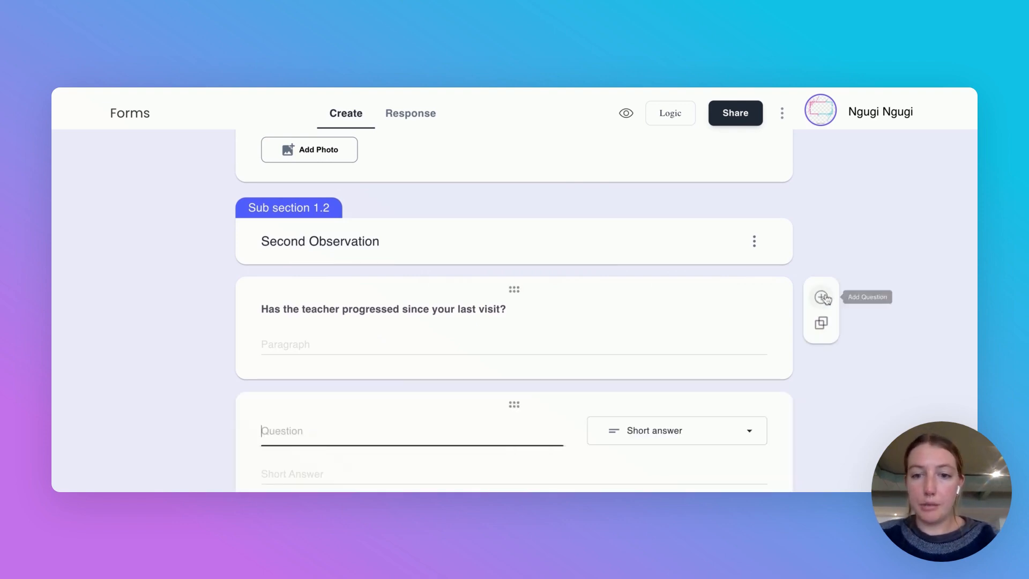
pyautogui.scroll(-2, 693, 432)
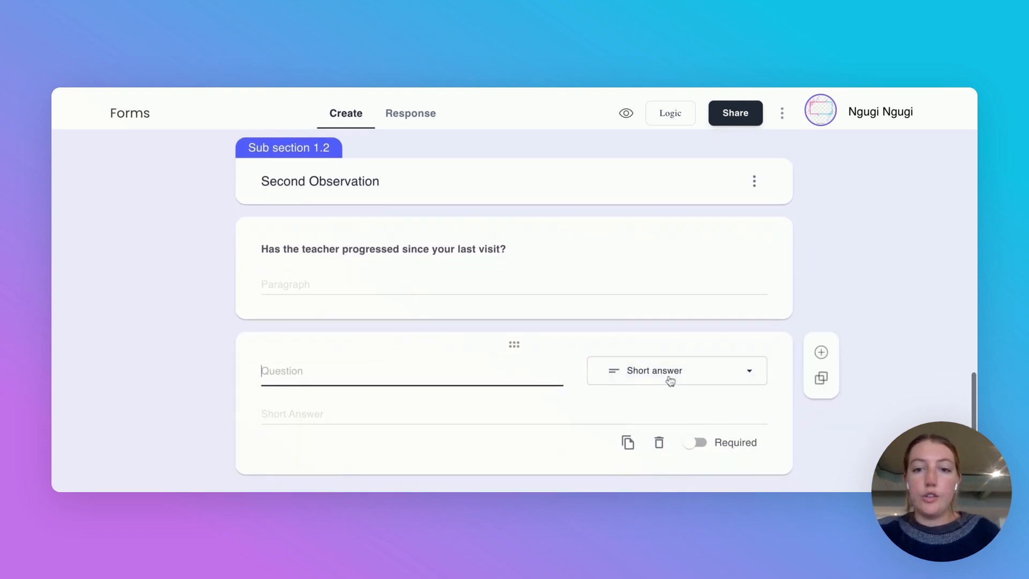
pyautogui.click(669, 380)
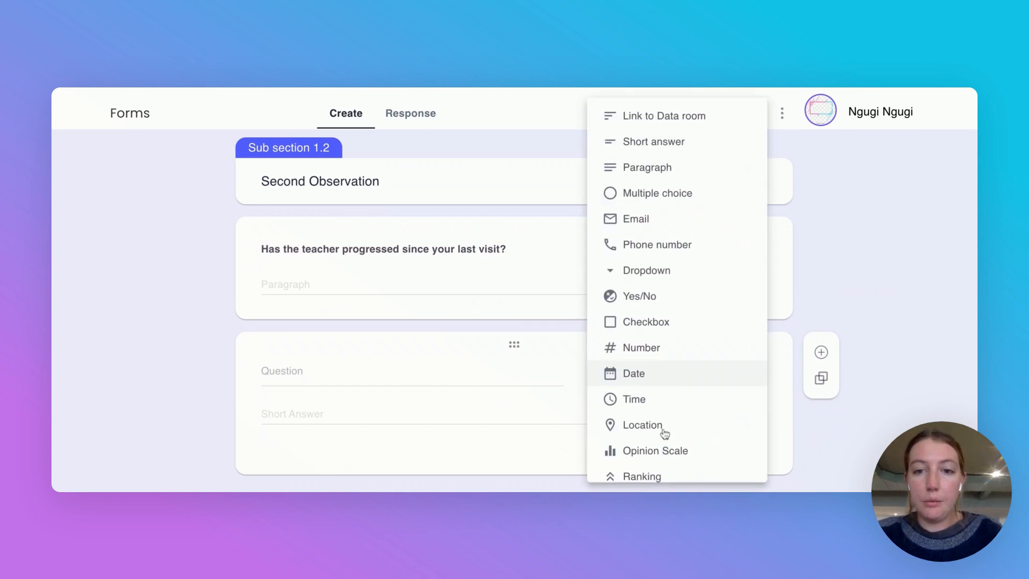
pyautogui.scroll(-2, 666, 433)
pyautogui.click(661, 465)
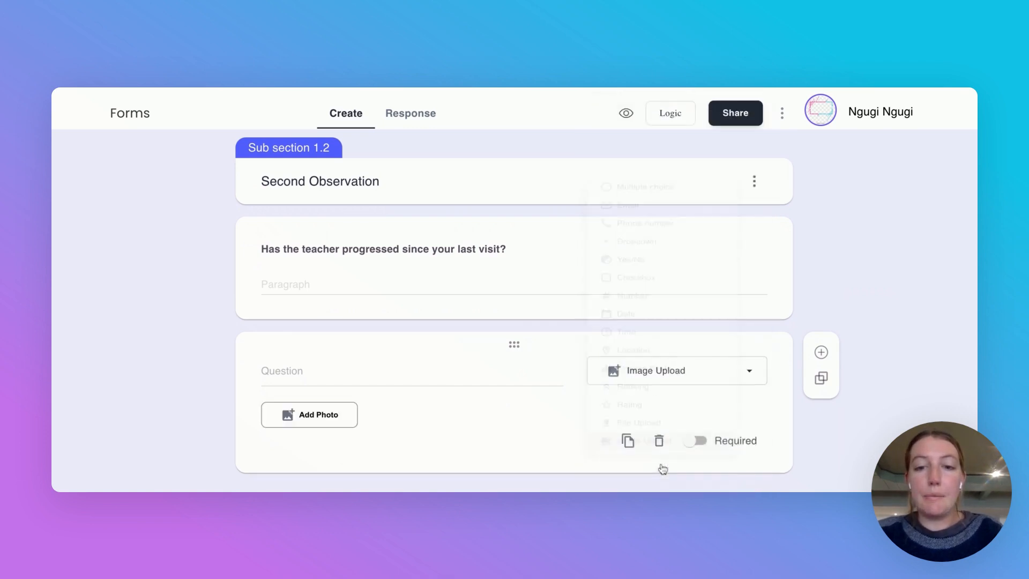
pyautogui.click(350, 371)
pyautogui.write('Pleas')
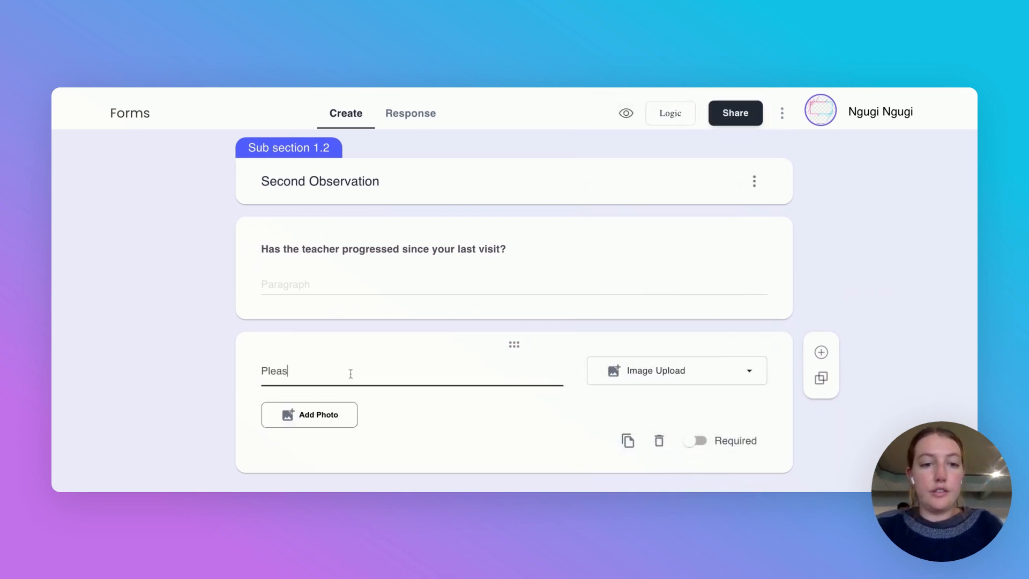
pyautogui.write('e share an image of you visit')
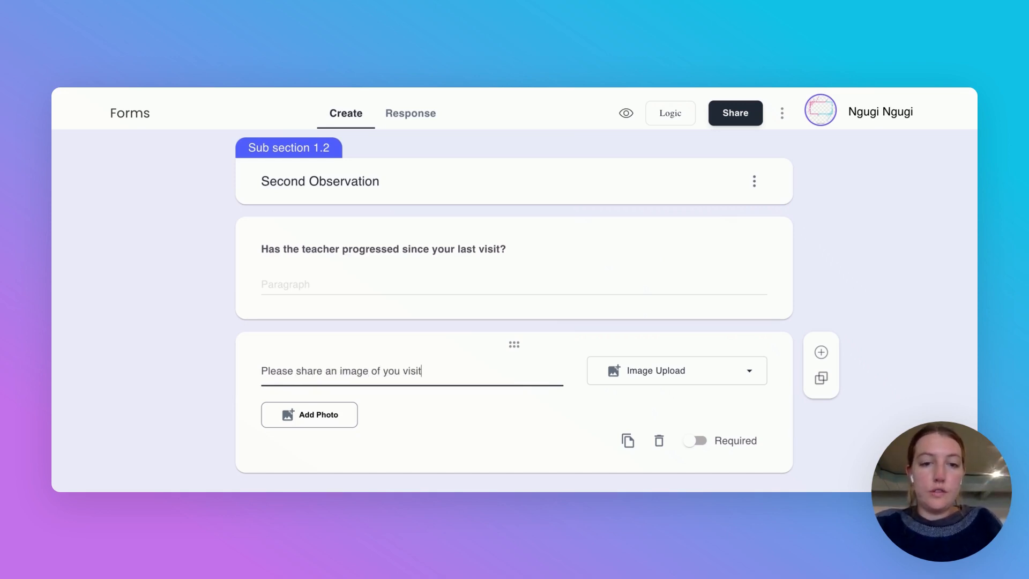
pyautogui.write('ing the teacher')
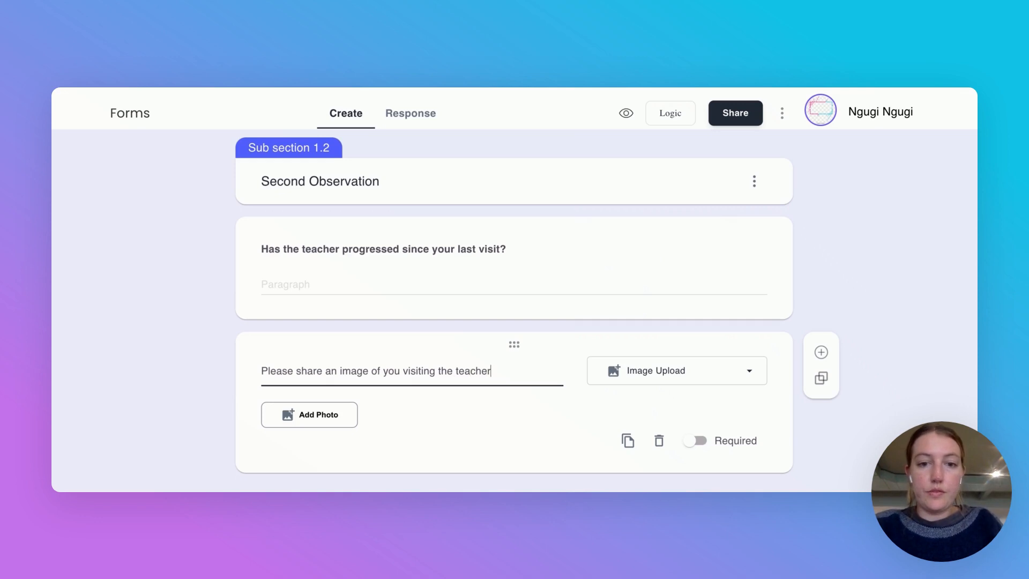
pyautogui.click(623, 317)
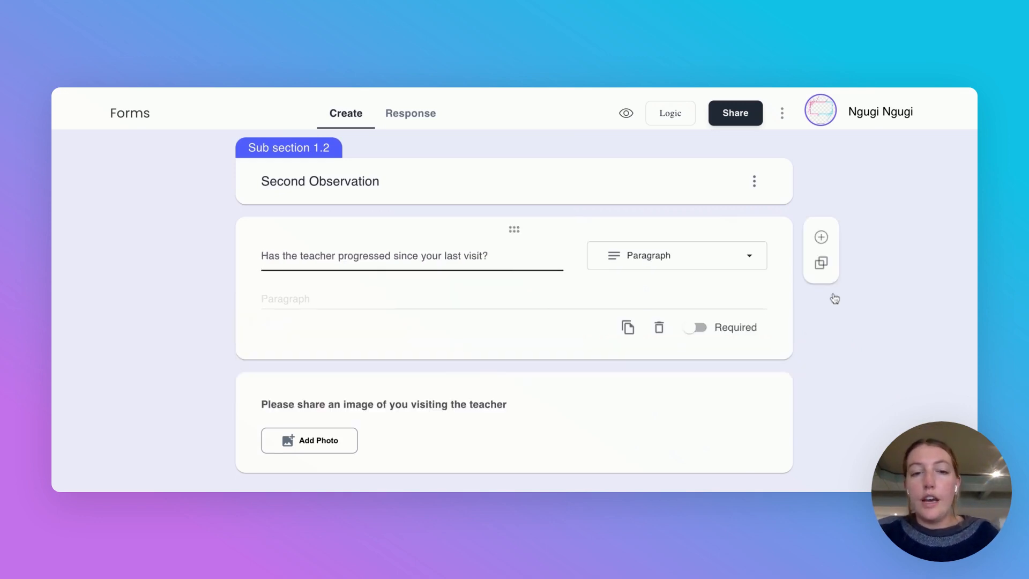
pyautogui.click(892, 324)
# Step: Scroll through the form's sections to review them, then bring up the Logic dialog
pyautogui.scroll(5, 496, 292)
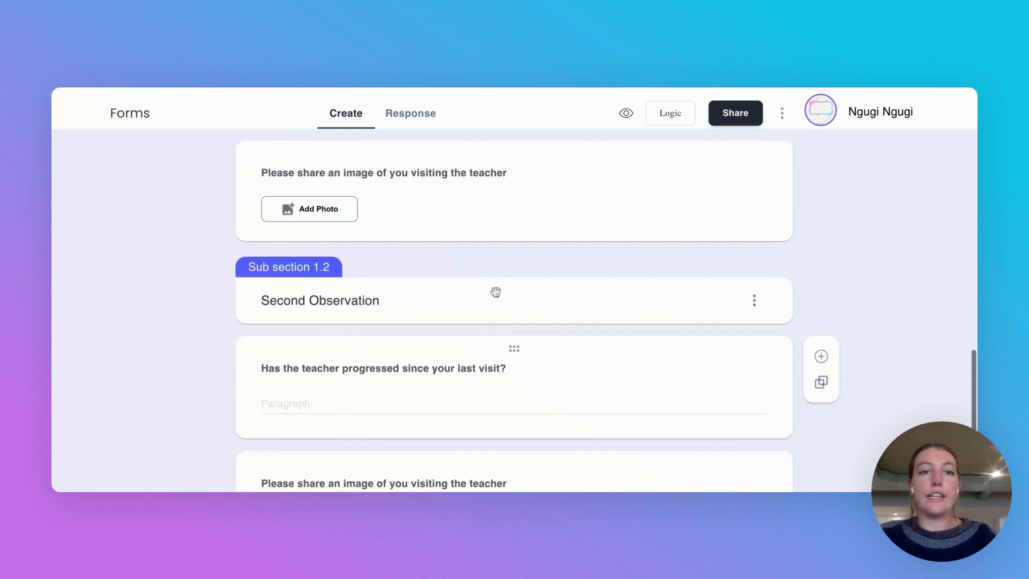
pyautogui.scroll(10, 496, 292)
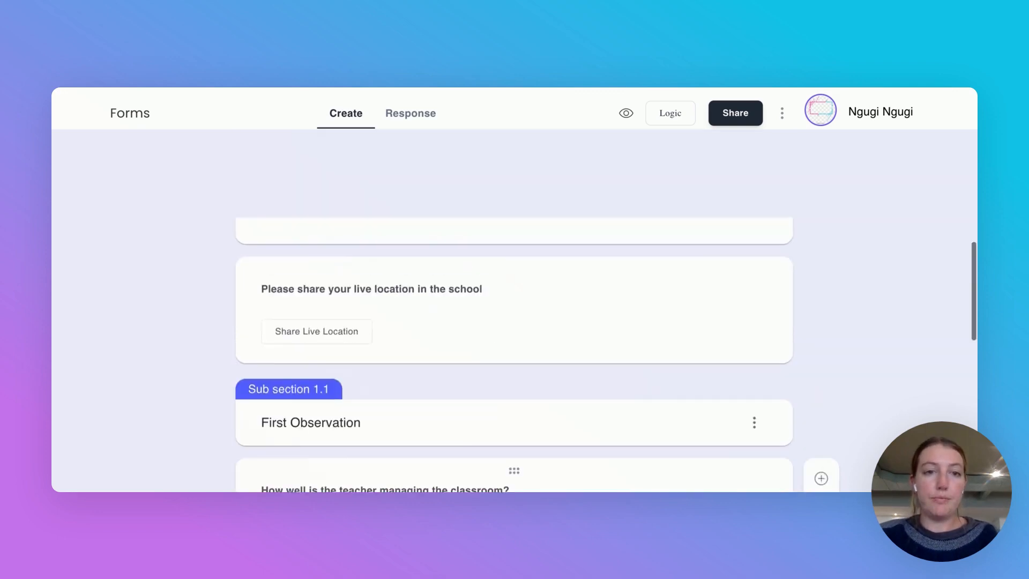
pyautogui.scroll(-2, 392, 352)
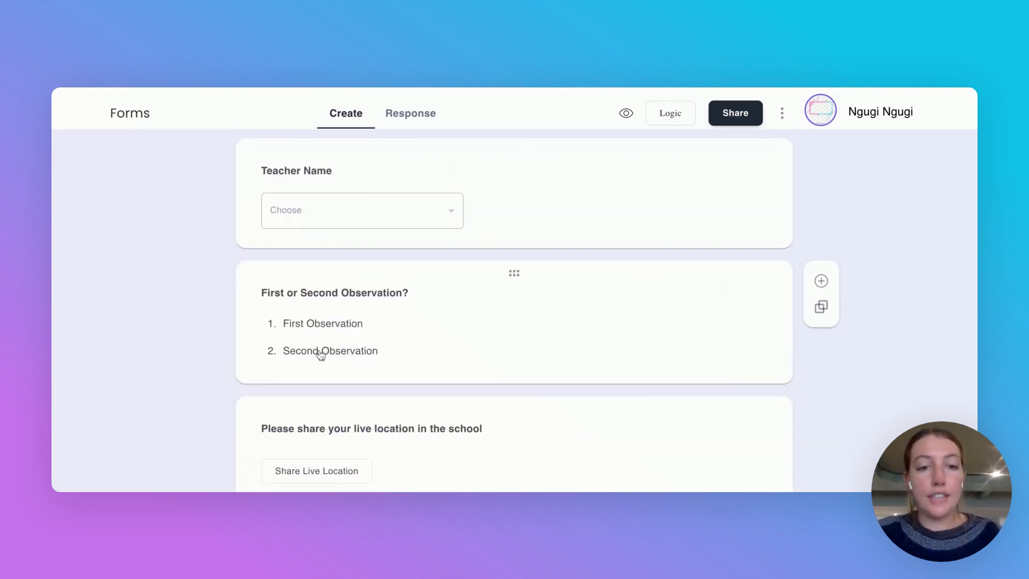
pyautogui.scroll(-4, 224, 400)
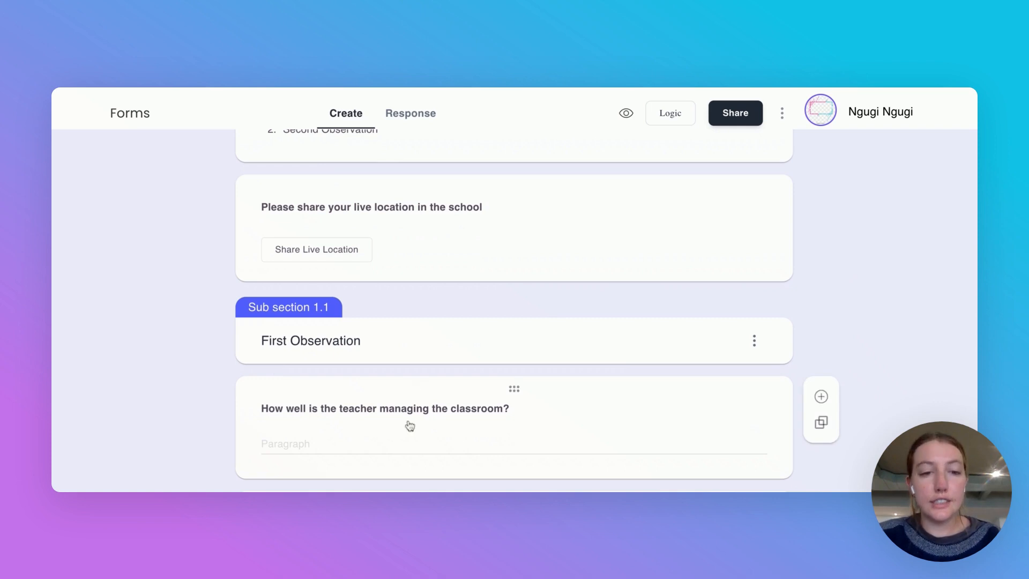
pyautogui.scroll(-2, 410, 426)
pyautogui.scroll(-2, 408, 426)
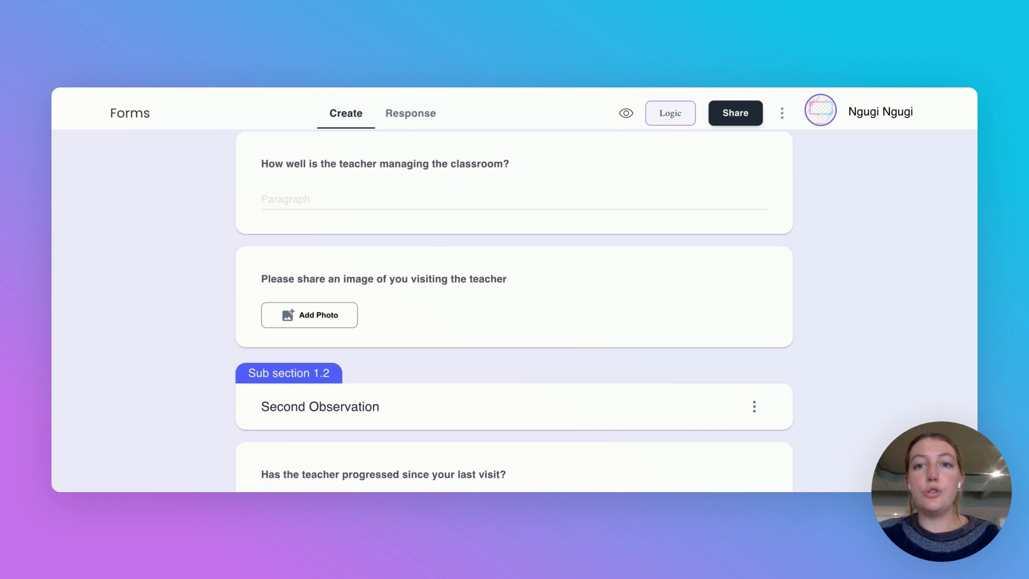
pyautogui.click(670, 113)
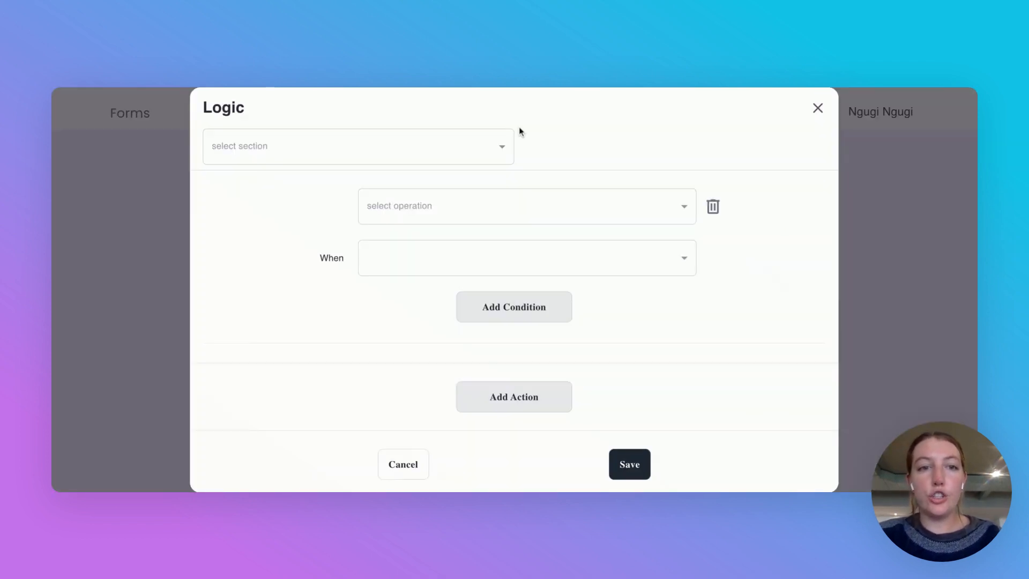
# Step: Make a rule on the Introduction section that jumps to the Second Observation sub section
pyautogui.click(485, 149)
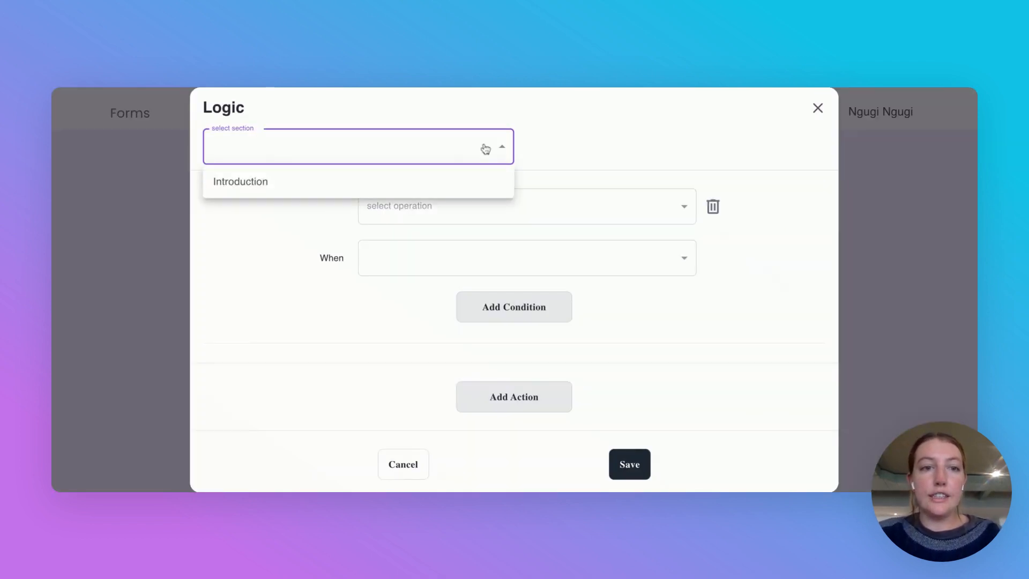
pyautogui.click(443, 183)
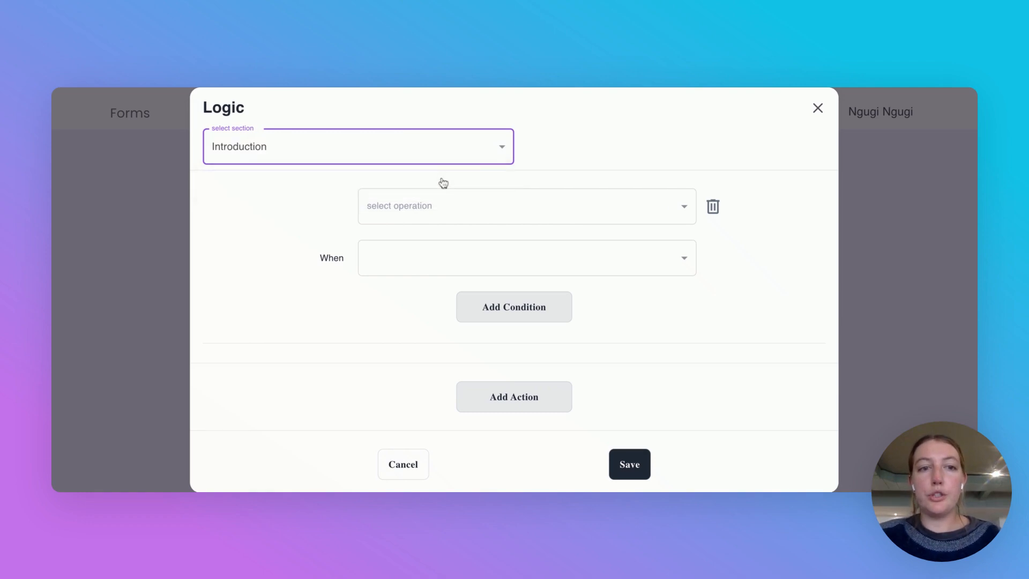
pyautogui.click(452, 216)
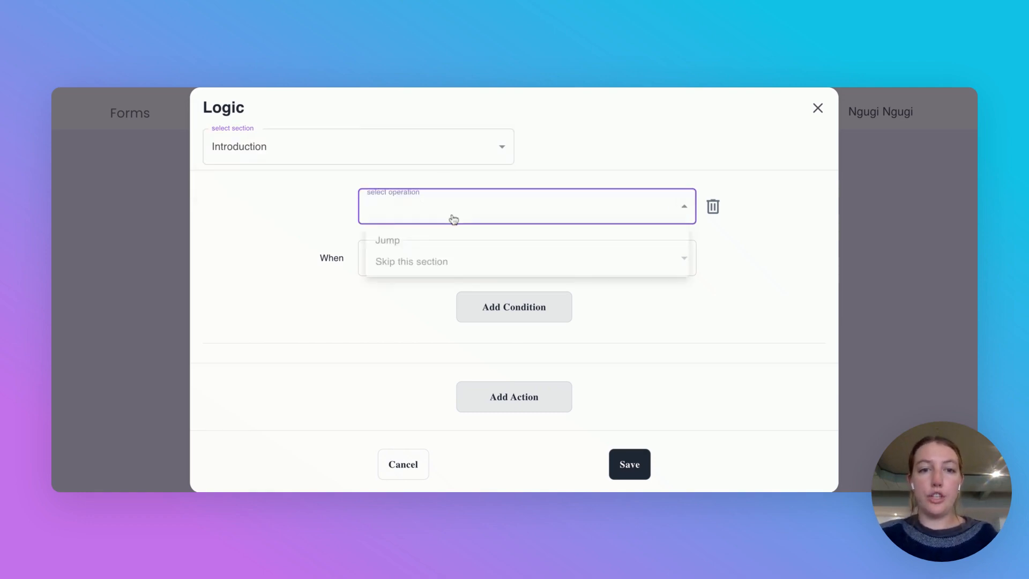
pyautogui.click(396, 248)
pyautogui.click(420, 260)
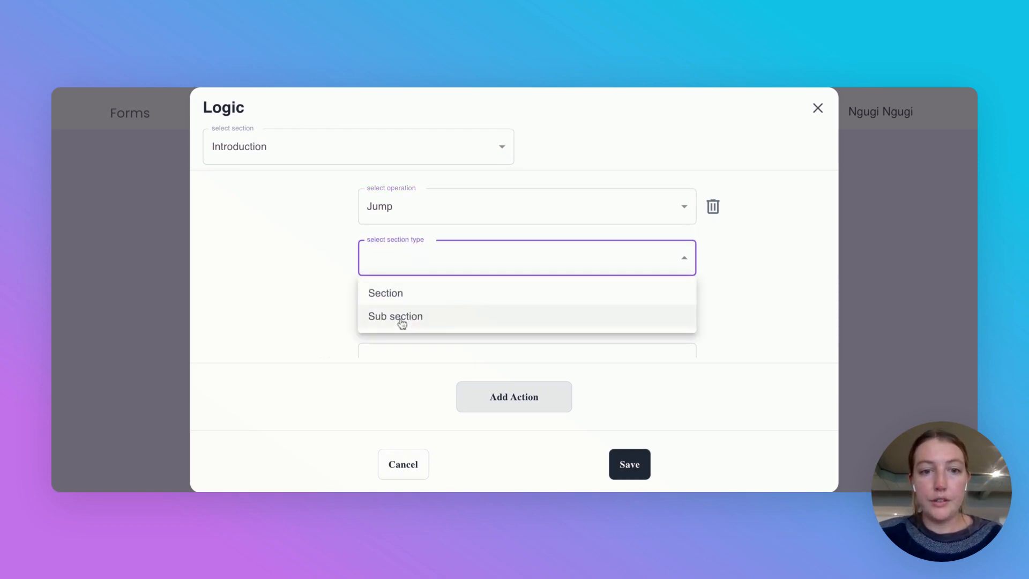
pyautogui.click(400, 320)
pyautogui.click(423, 315)
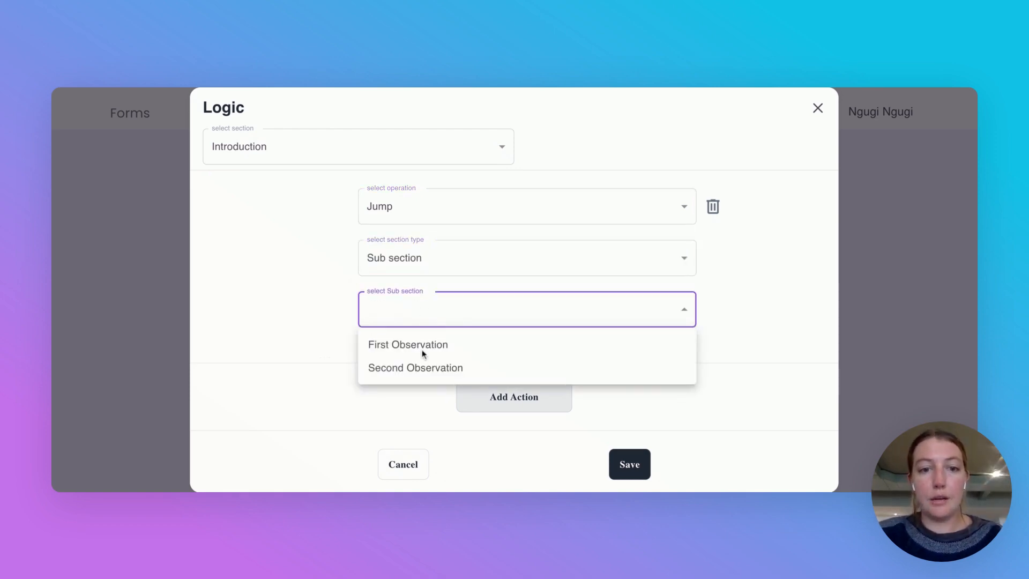
pyautogui.click(421, 367)
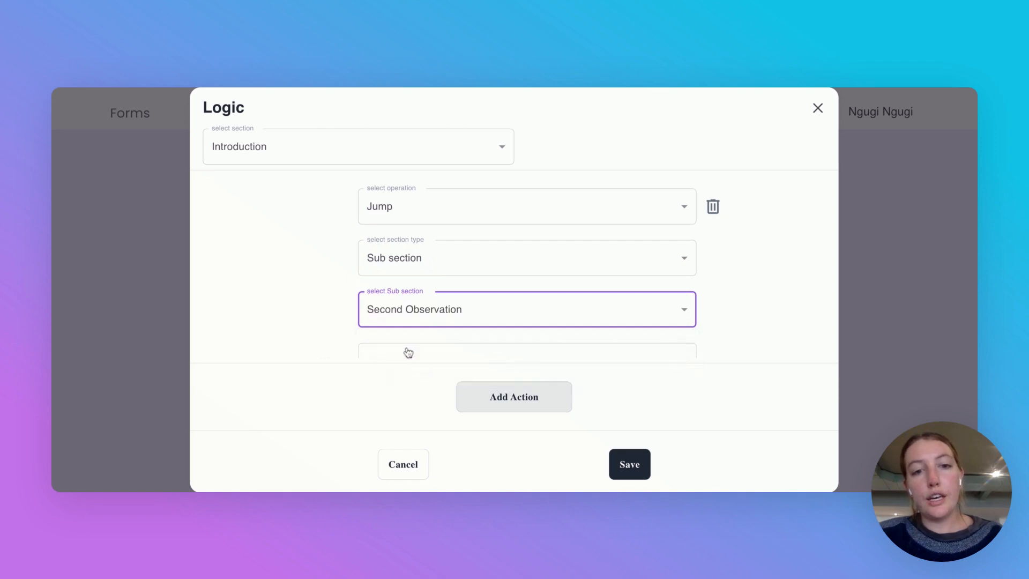
# Step: Set the condition to 'First or Second Observation?' Is 'Second Observation' and save the rule
pyautogui.scroll(-2, 349, 287)
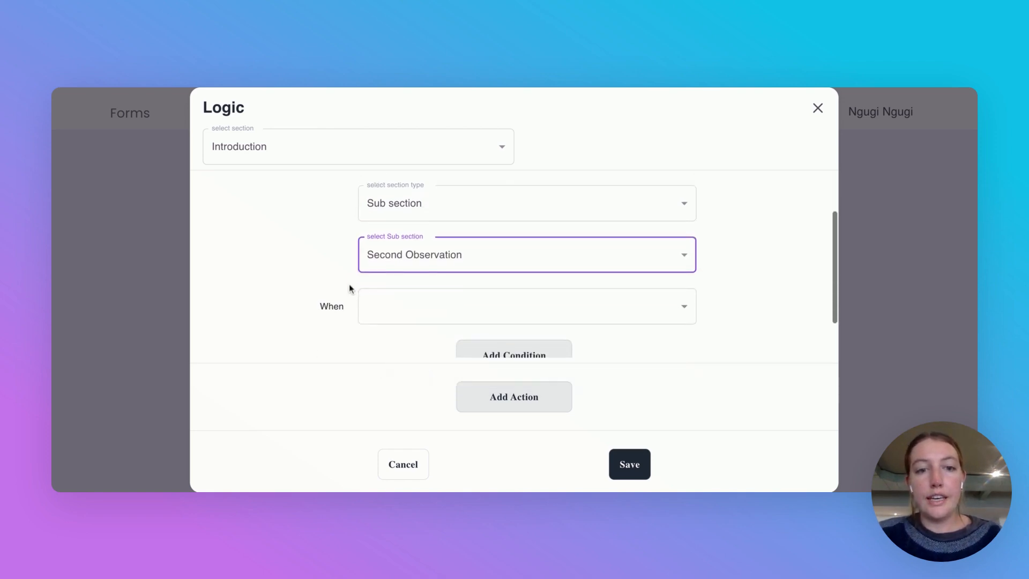
pyautogui.scroll(-2, 409, 299)
pyautogui.click(415, 252)
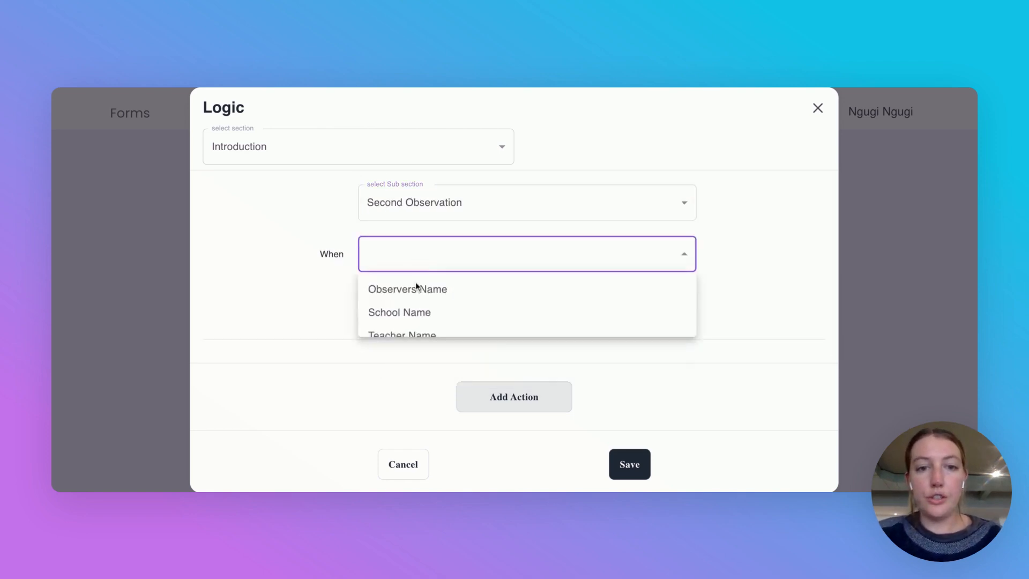
pyautogui.scroll(-1, 413, 315)
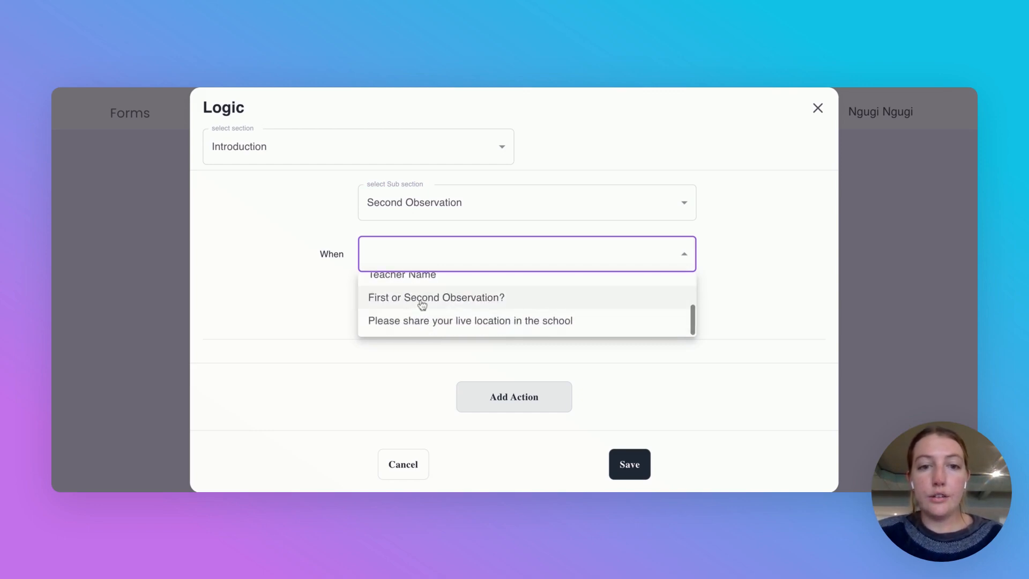
pyautogui.click(421, 301)
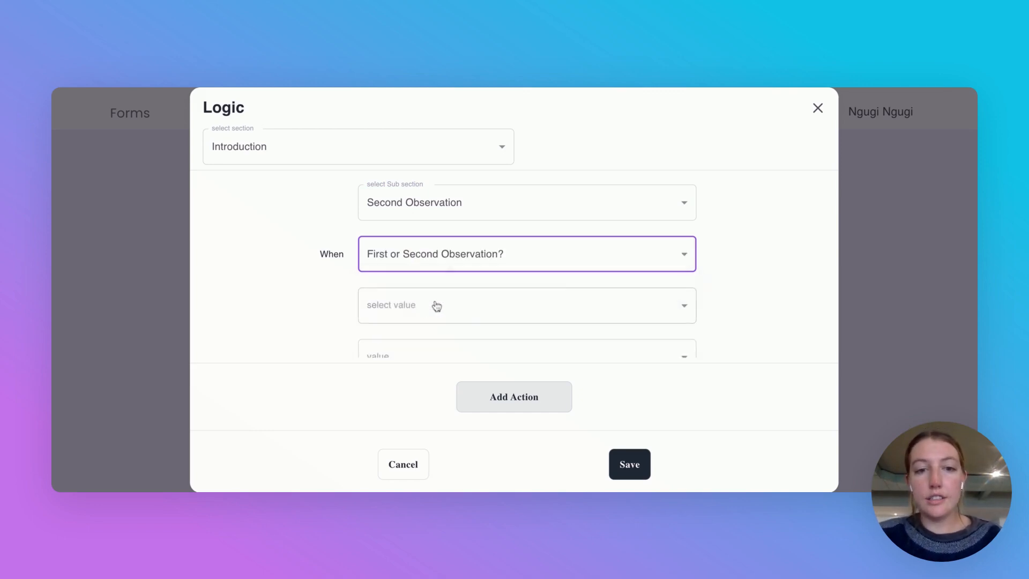
pyautogui.click(434, 305)
pyautogui.click(397, 343)
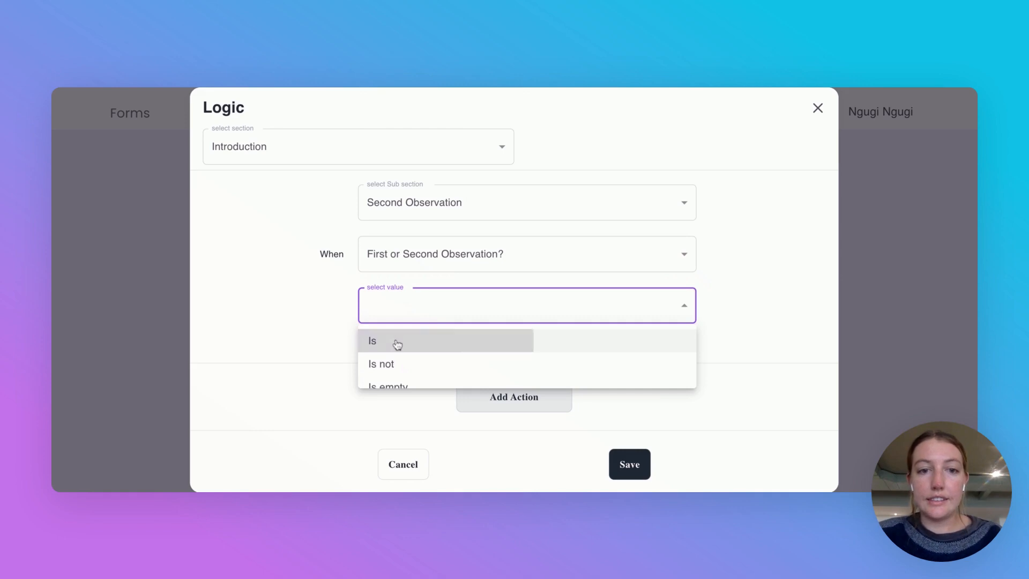
pyautogui.scroll(-2, 325, 320)
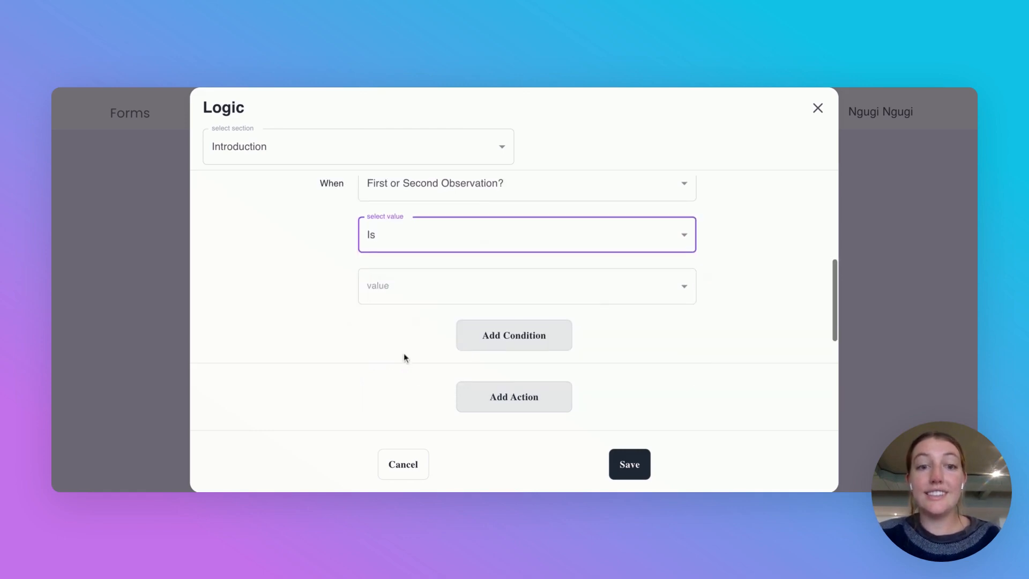
pyautogui.click(426, 280)
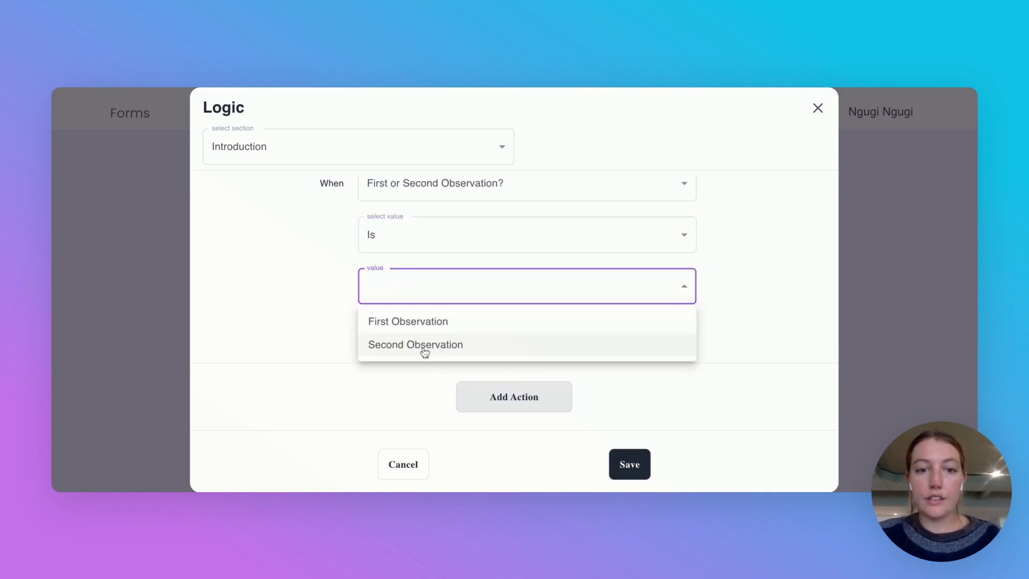
pyautogui.click(425, 346)
pyautogui.scroll(3, 440, 254)
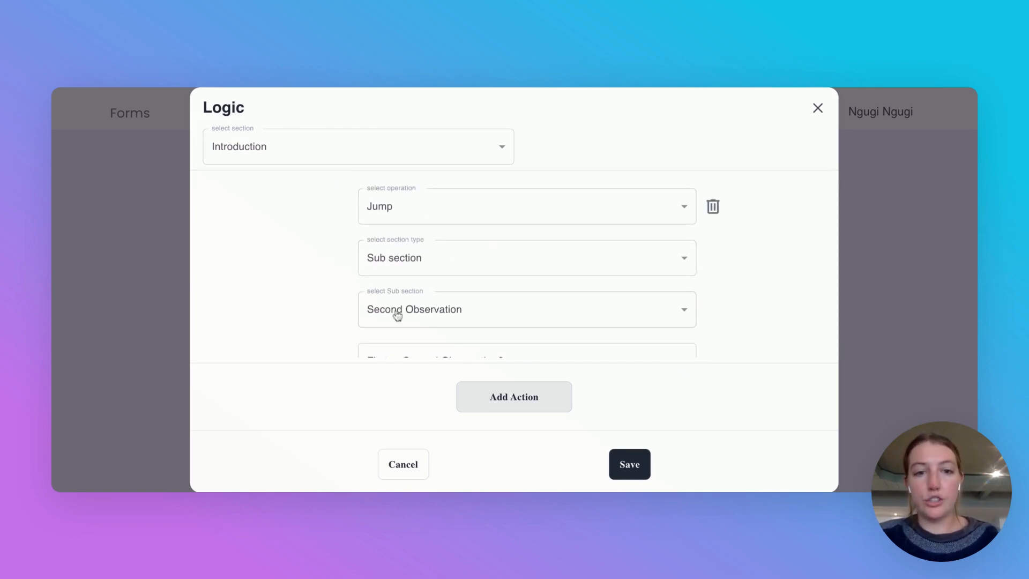
pyautogui.scroll(-3, 490, 312)
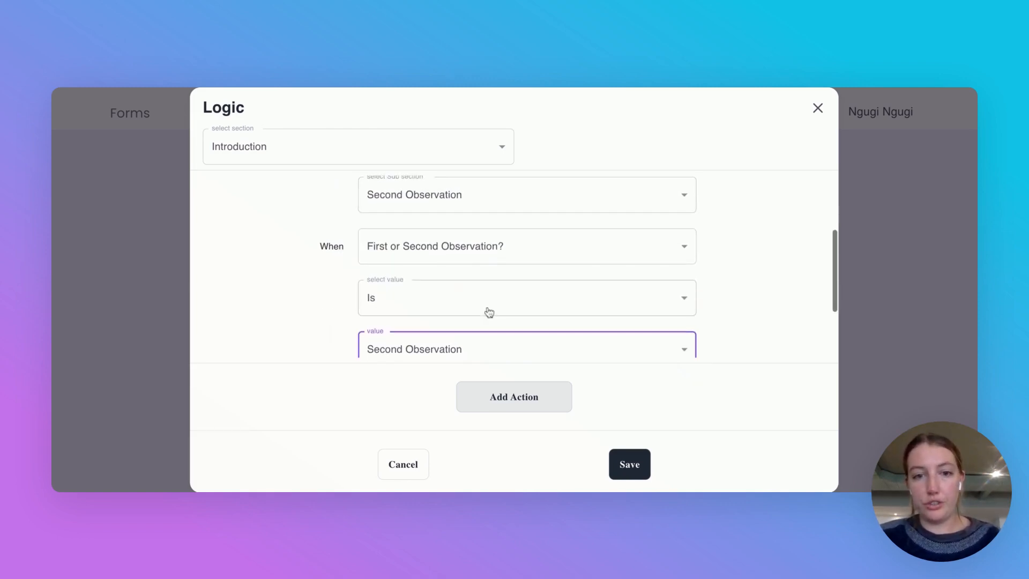
pyautogui.click(631, 464)
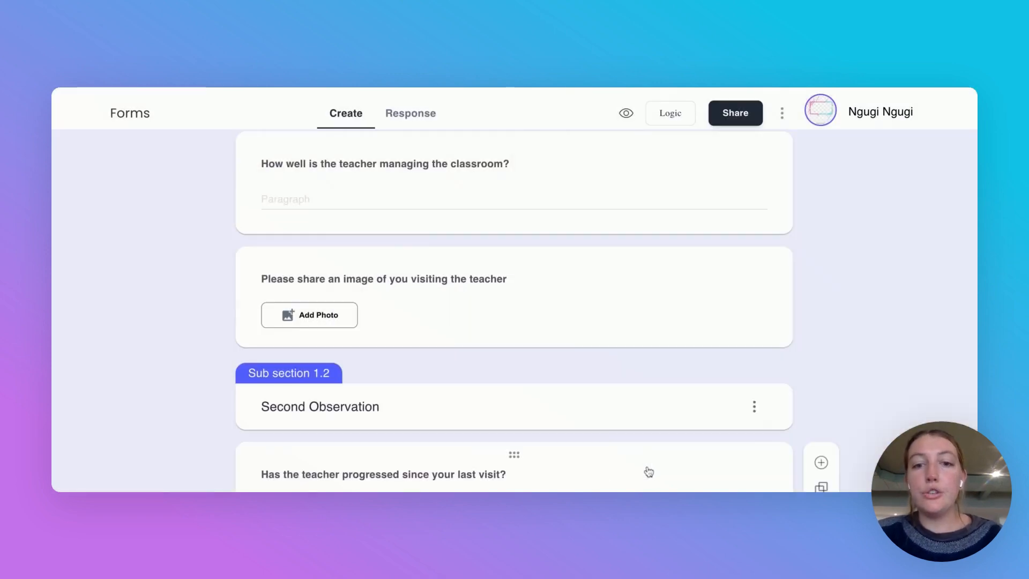
# Step: Review the form's subsections, then open the Classroom Observation Form in Live Preview
pyautogui.scroll(-2, 616, 347)
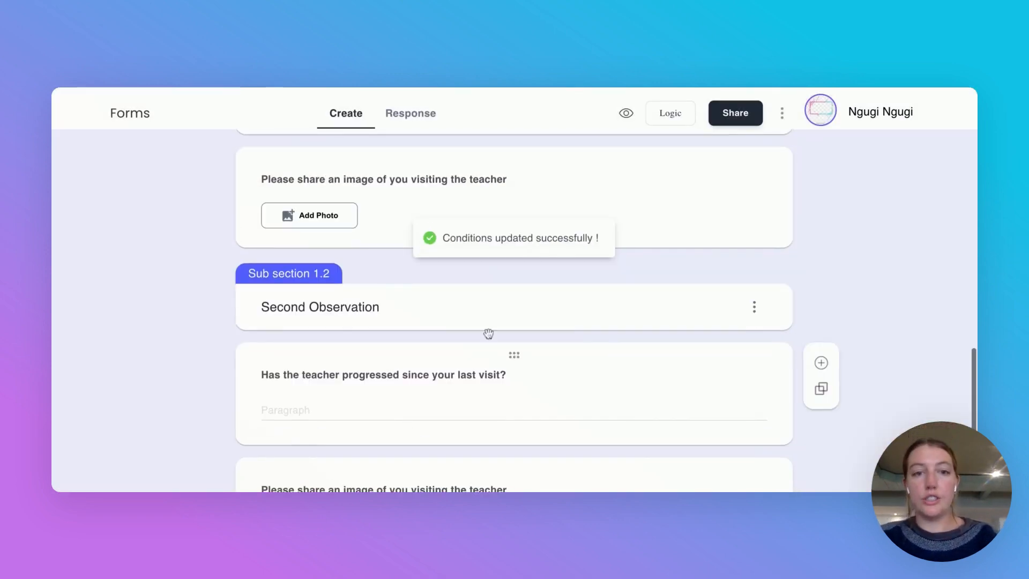
pyautogui.scroll(-3, 583, 271)
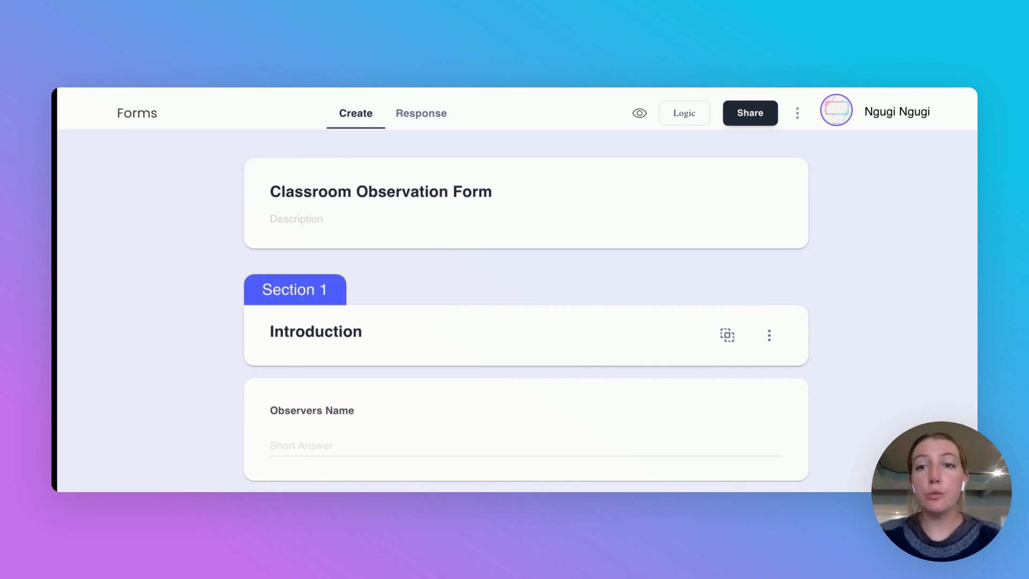
pyautogui.click(640, 114)
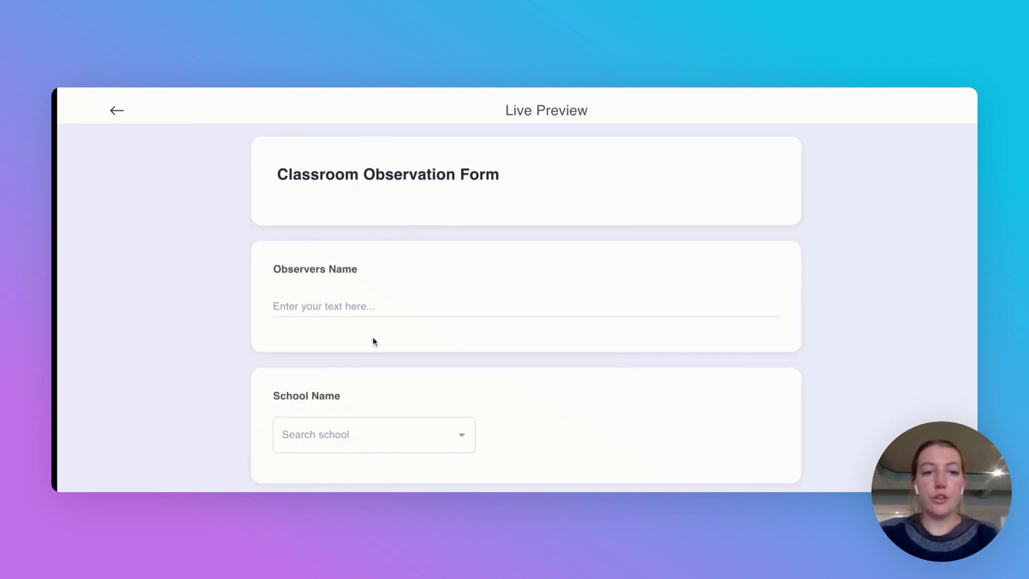
# Step: Enter a test observer's full name in the preview's Observers Name field
pyautogui.click(355, 308)
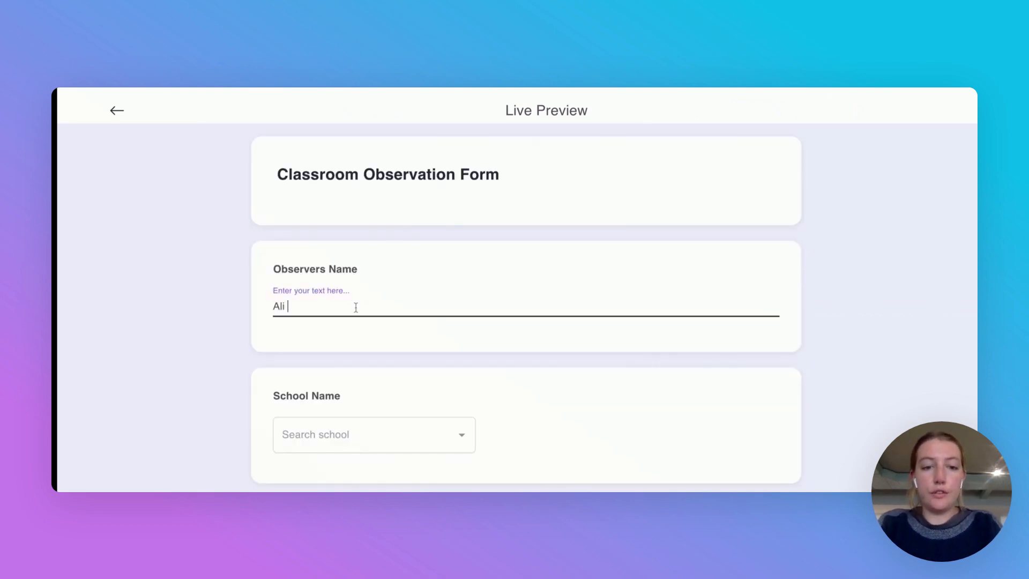
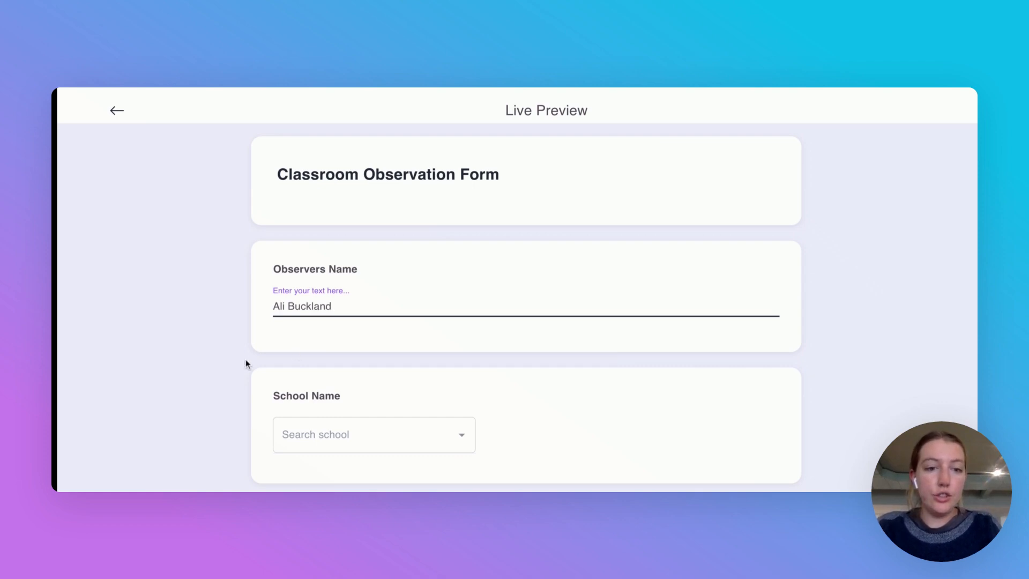
pyautogui.click(245, 360)
pyautogui.scroll(-1, 245, 362)
pyautogui.scroll(-2, 247, 362)
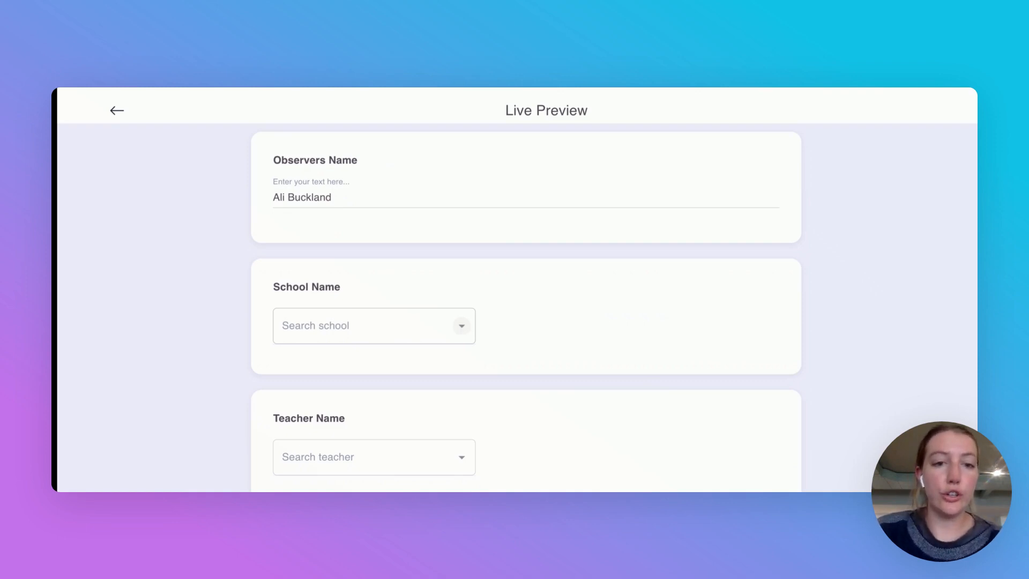
# Step: Pick a school and then a teacher from the preview's dropdown lists
pyautogui.click(461, 325)
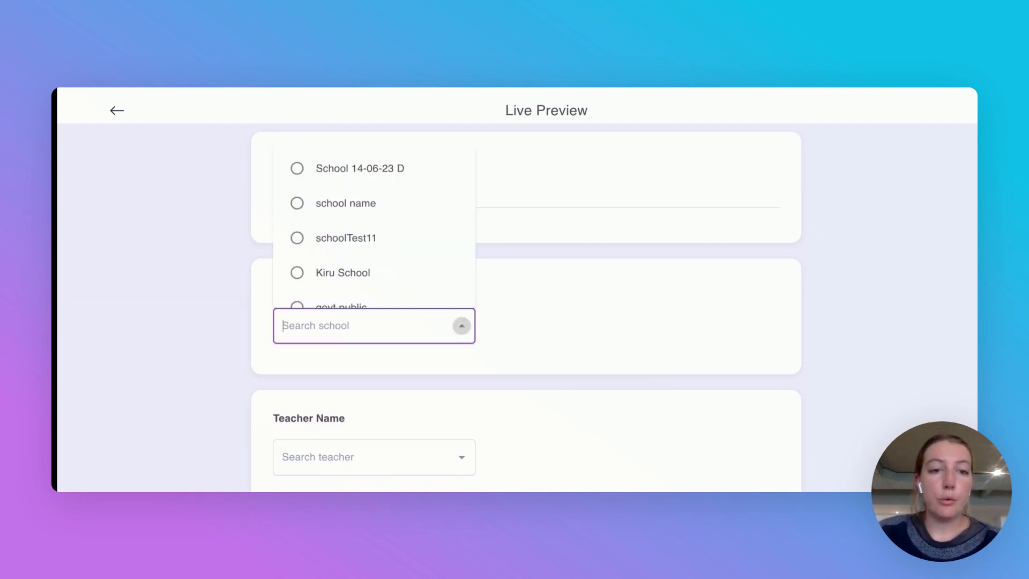
pyautogui.click(322, 205)
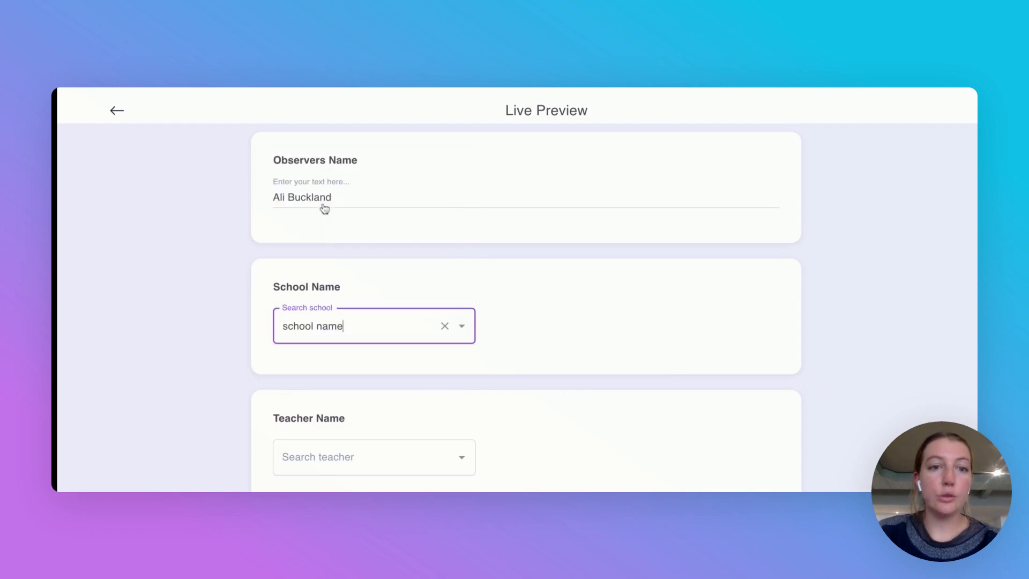
pyautogui.scroll(-2, 239, 330)
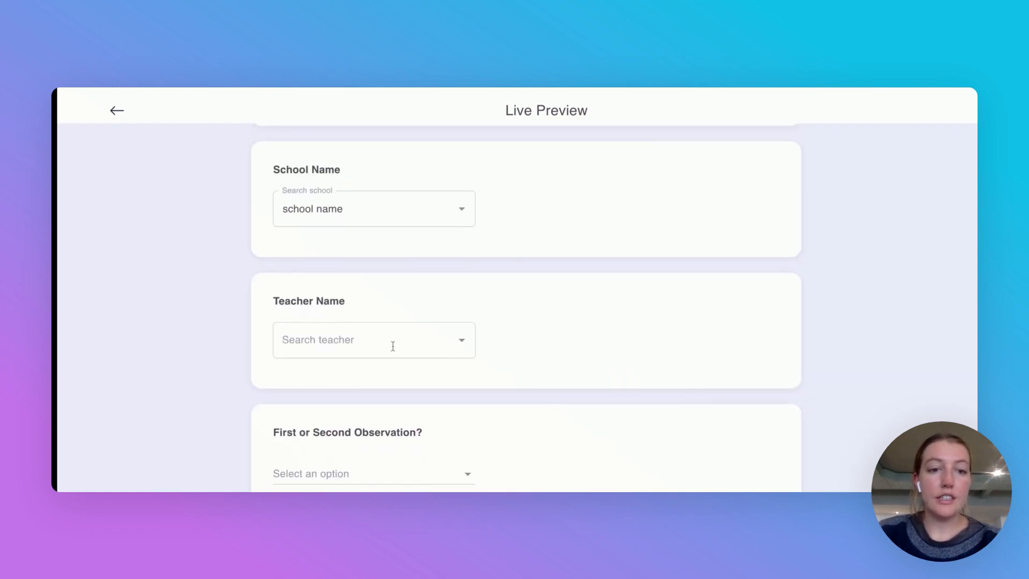
pyautogui.click(392, 346)
pyautogui.click(342, 387)
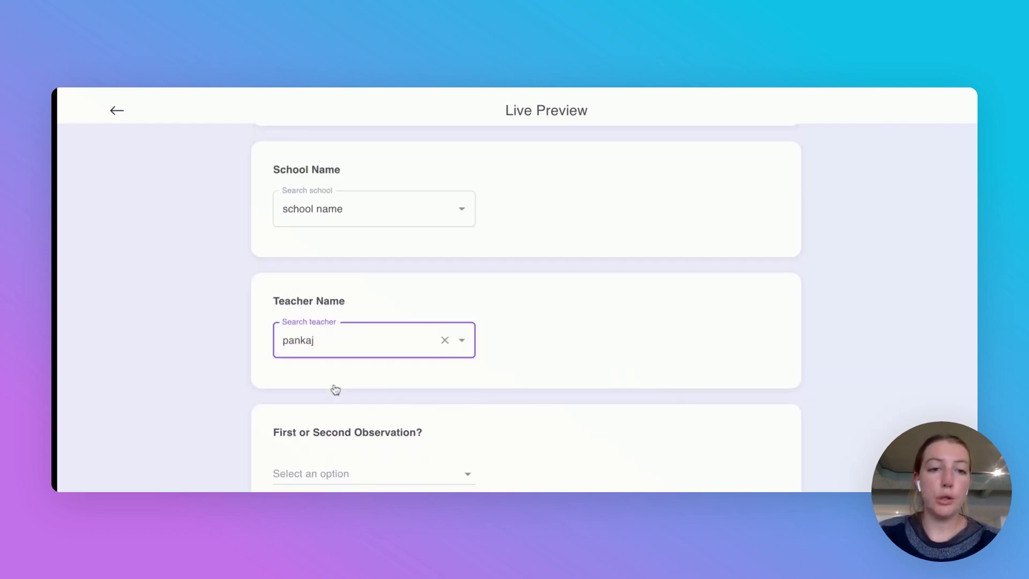
pyautogui.click(246, 348)
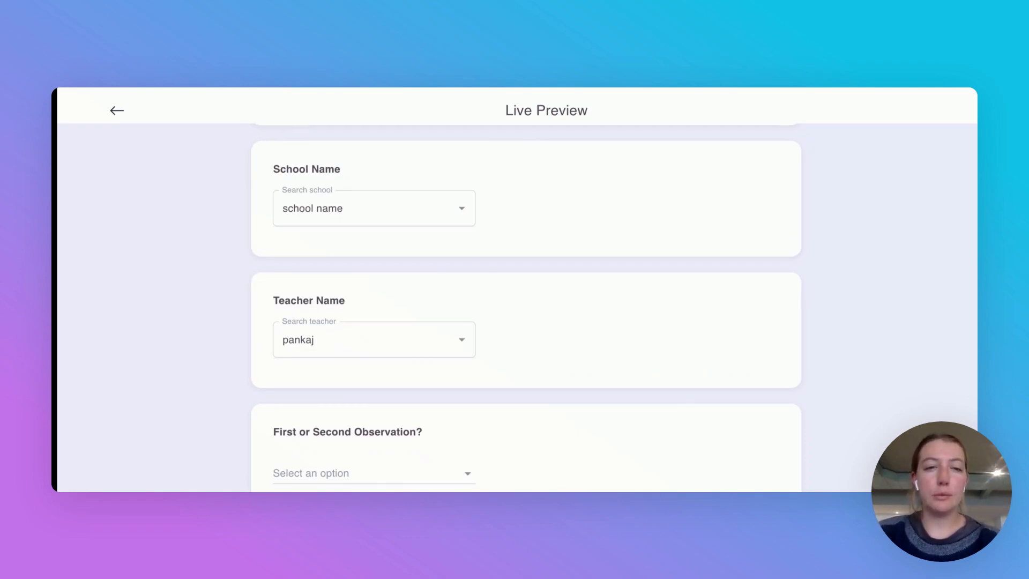
# Step: Answer 'Second Observation' for the first-or-second observation question
pyautogui.scroll(-3, 303, 340)
pyautogui.click(363, 328)
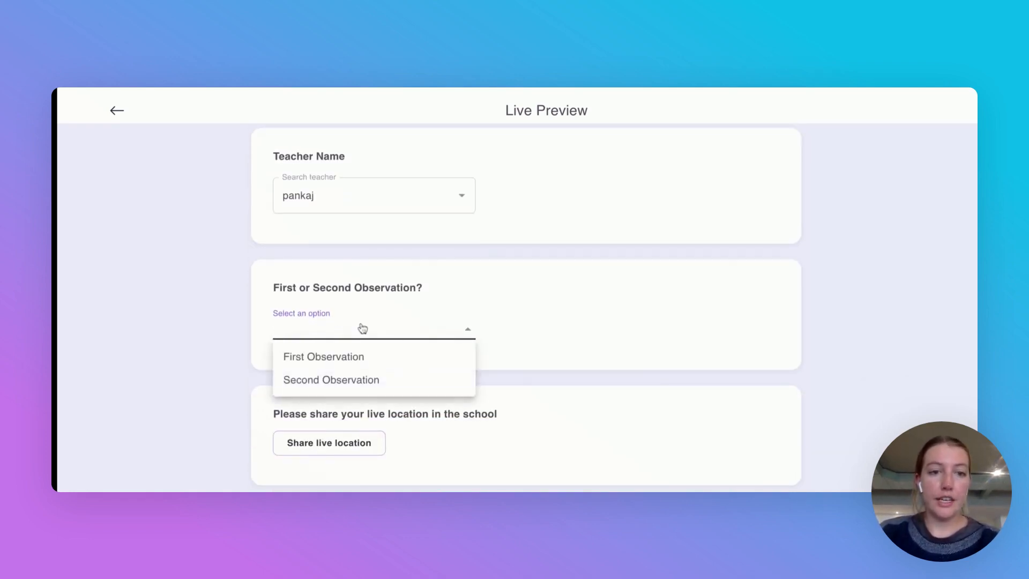
pyautogui.click(340, 381)
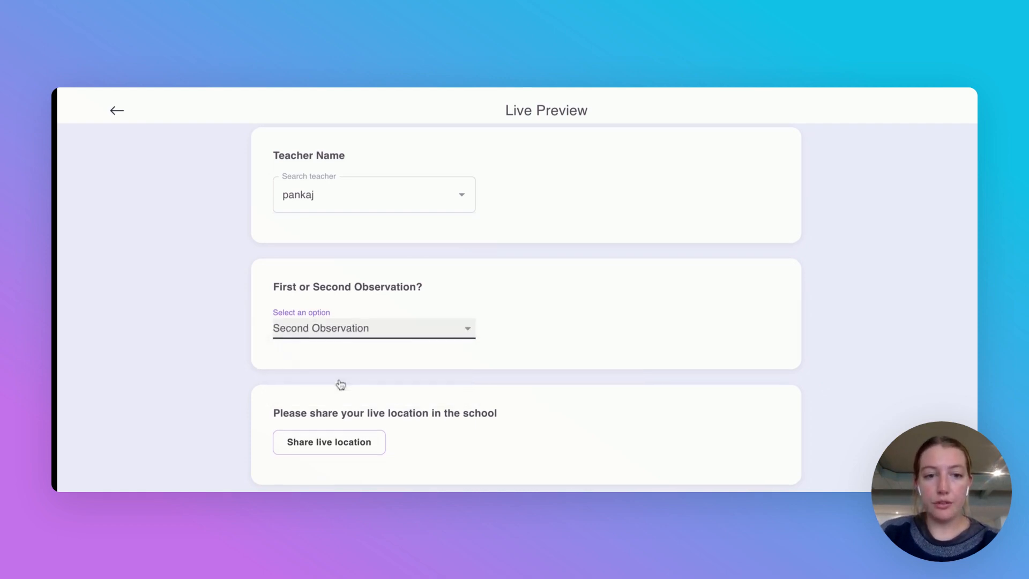
pyautogui.scroll(-2, 341, 383)
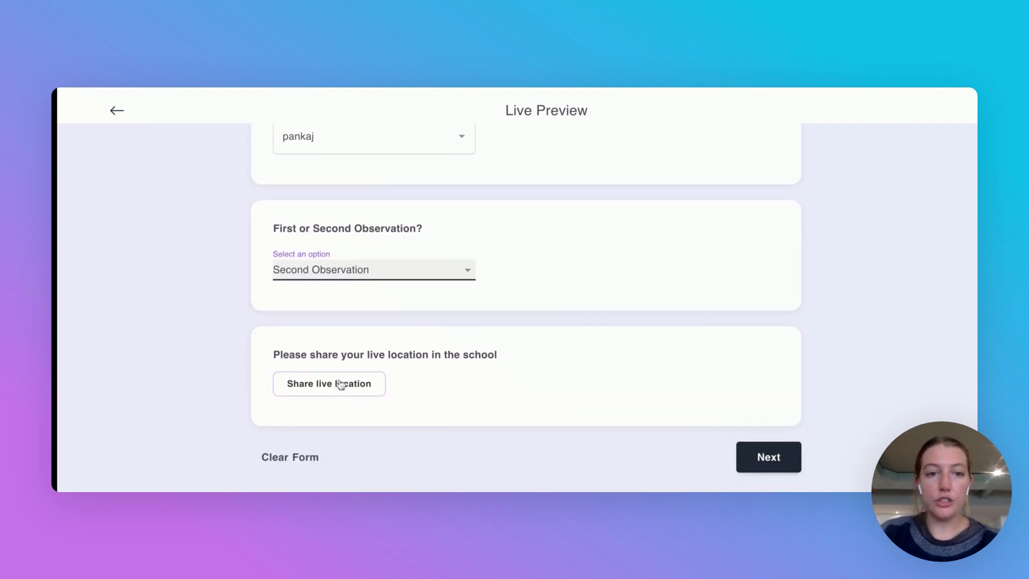
# Step: Go to the next preview page, confirm the Second Observation questions show, then exit preview
pyautogui.click(745, 450)
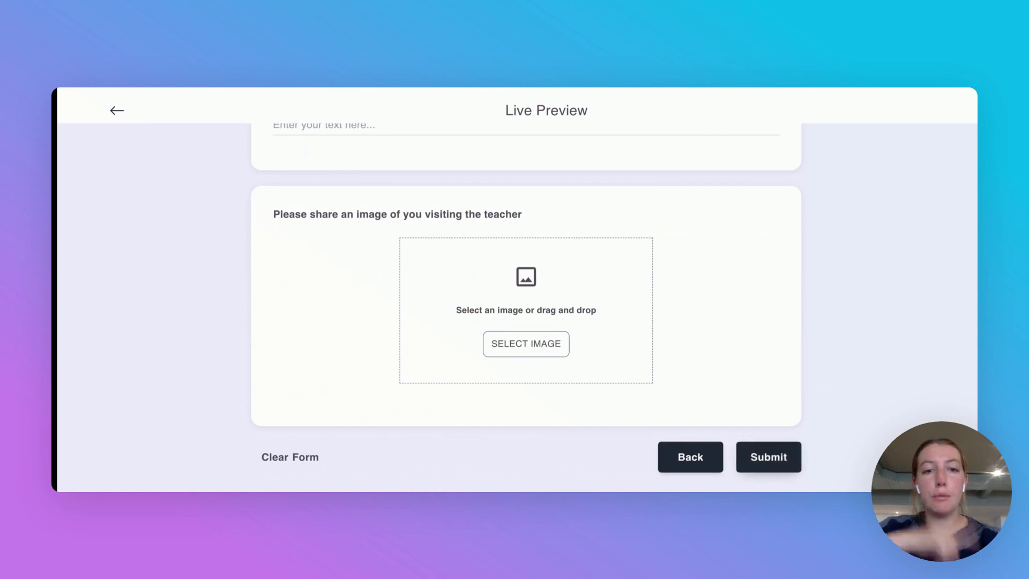
pyautogui.scroll(5, 781, 267)
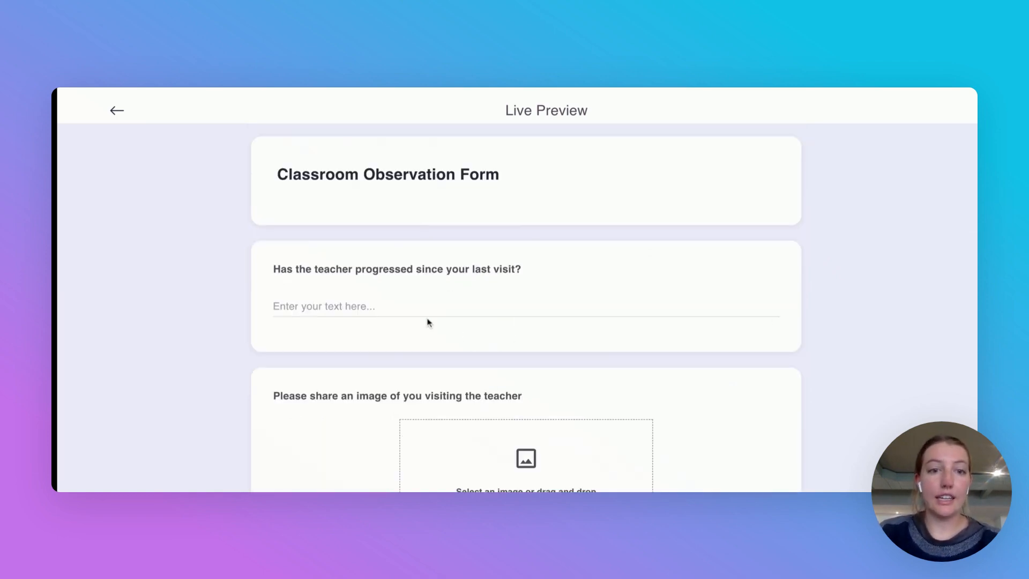
pyautogui.scroll(-3, 397, 349)
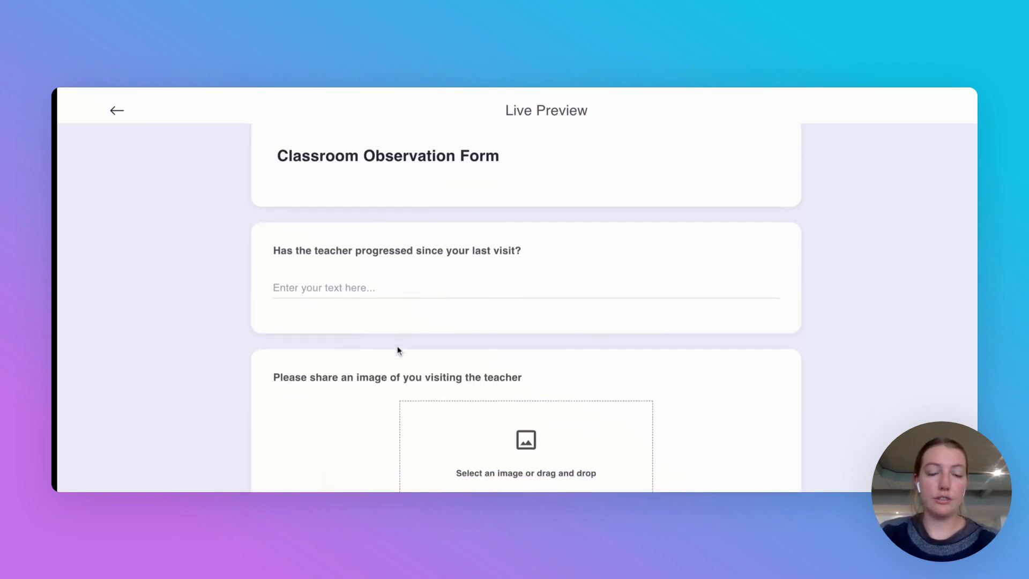
pyautogui.scroll(-2, 397, 350)
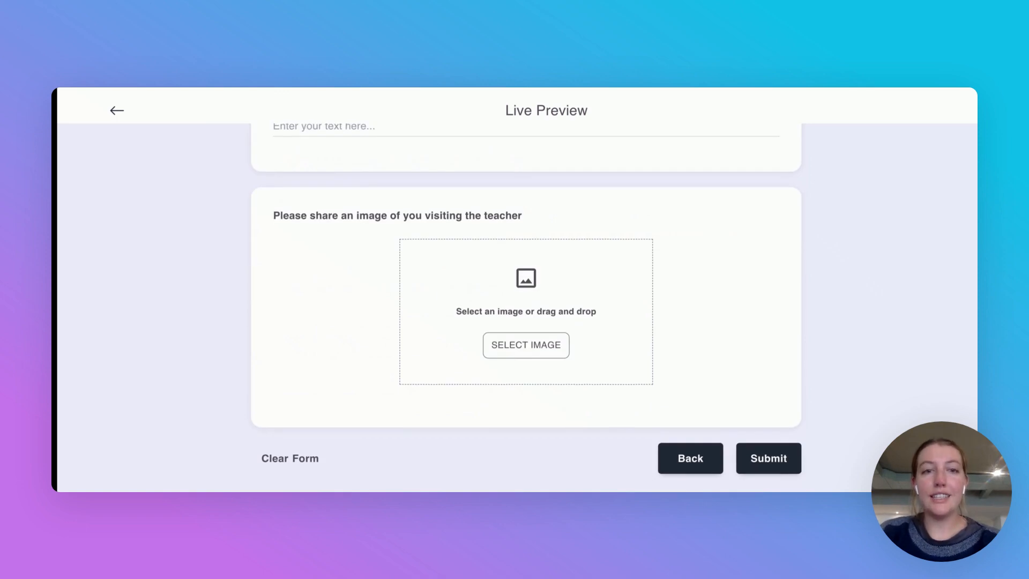
pyautogui.scroll(5, 300, 273)
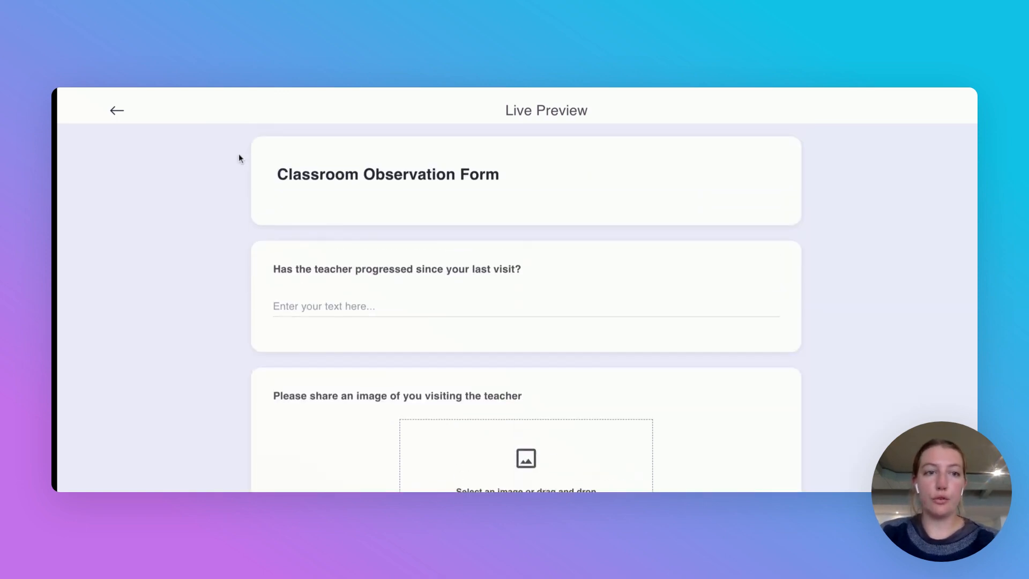
pyautogui.scroll(-5, 267, 246)
pyautogui.scroll(2, 267, 248)
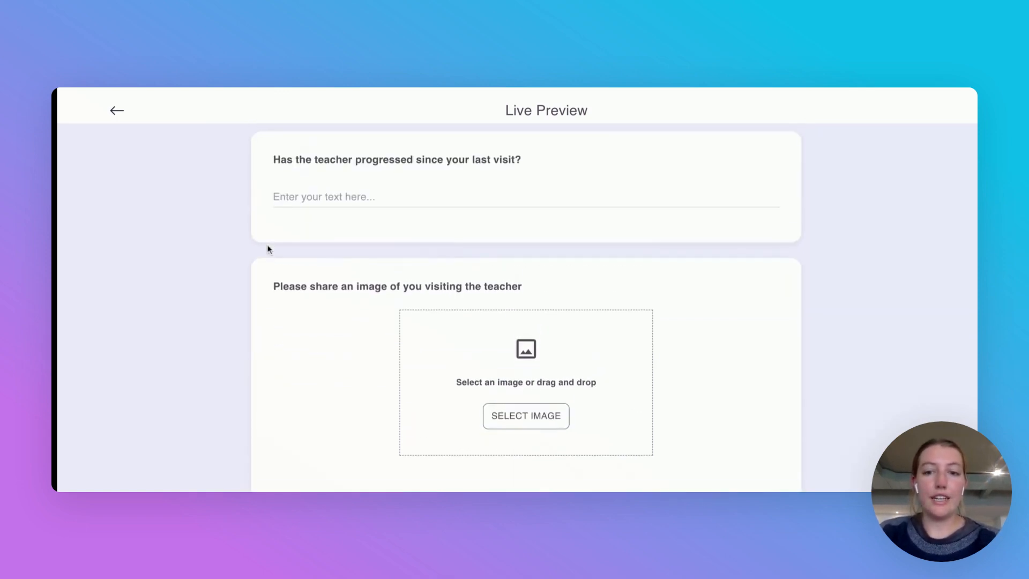
pyautogui.scroll(3, 268, 248)
pyautogui.click(115, 110)
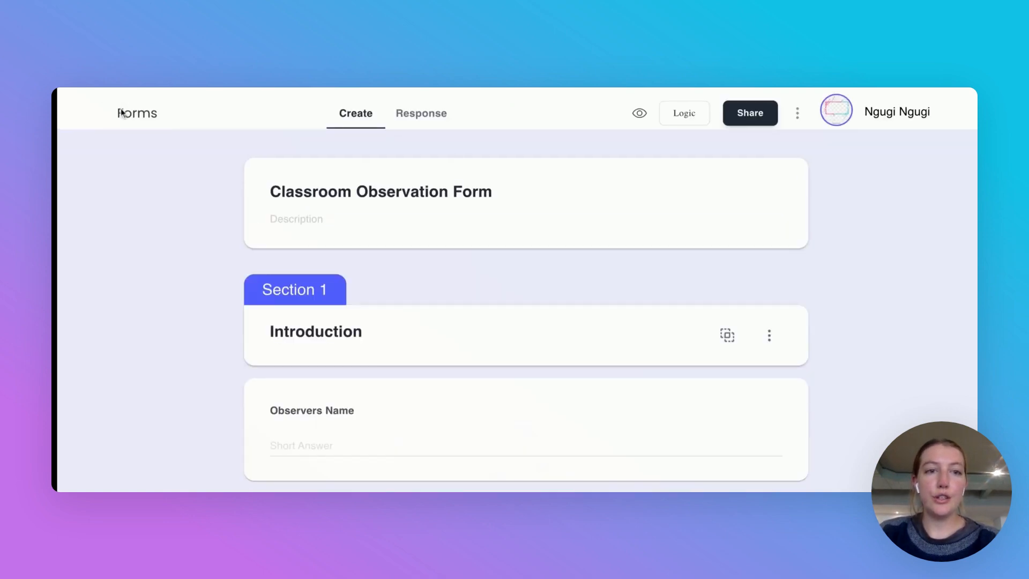
# Step: Open the Share dialog showing the Classroom Observation Form's public link
pyautogui.click(749, 114)
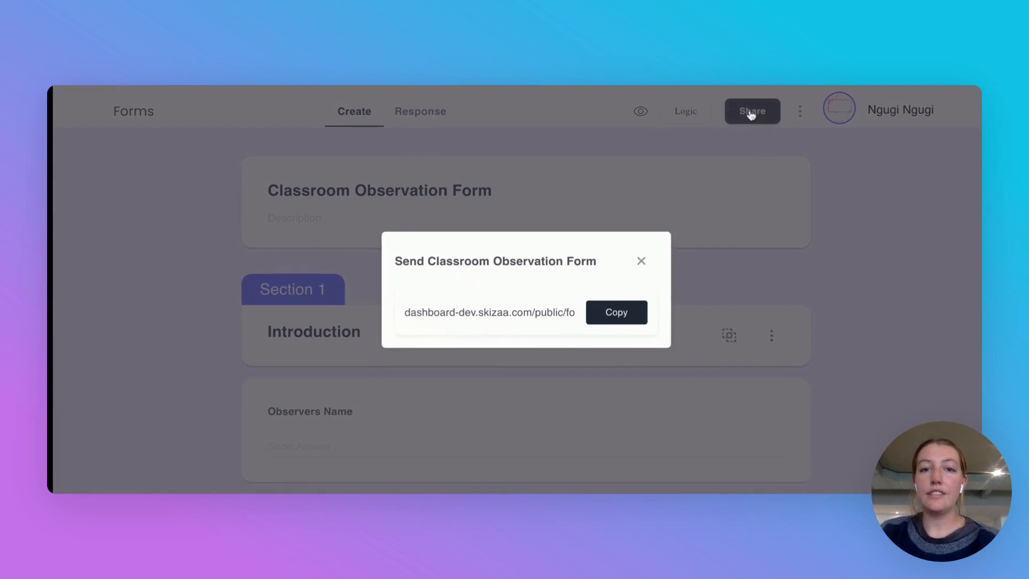